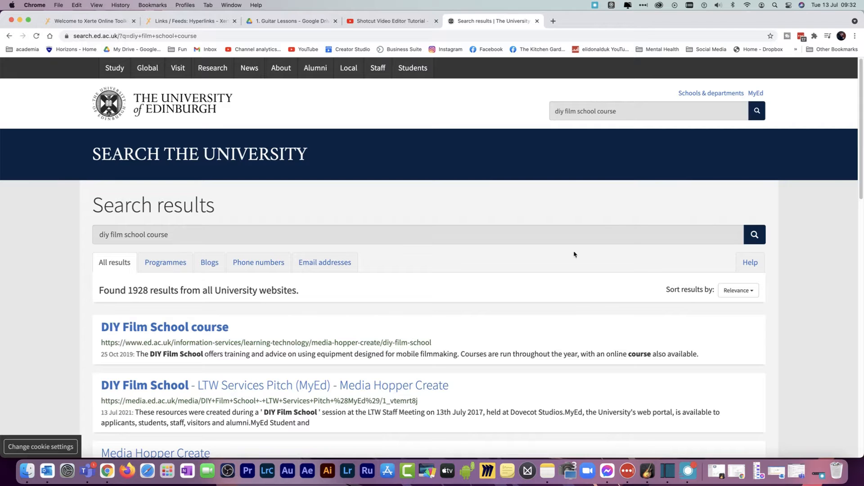
Open the DIY Film School course page, go to its Editing software page, and review the desktop editing applications iMovie and Shotcut
{"action": "left_click", "coordinate": [211, 331]}
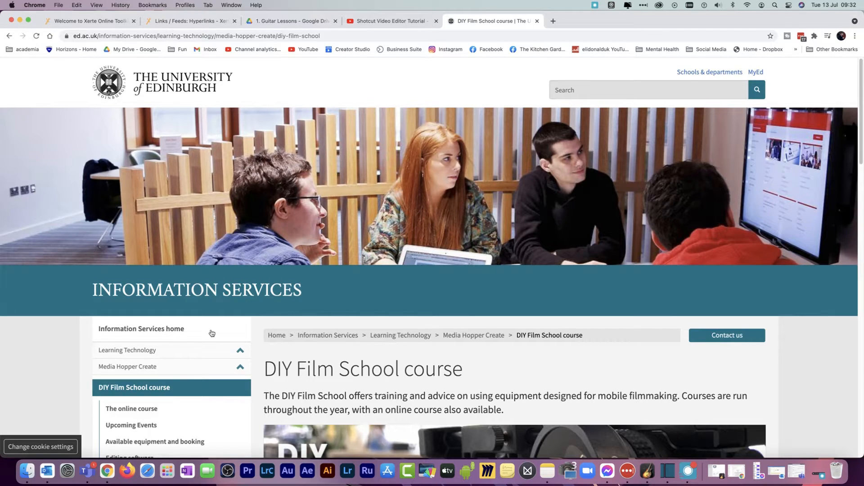
{"action": "scroll", "coordinate": [211, 334], "scroll_direction": "down", "scroll_amount": 5}
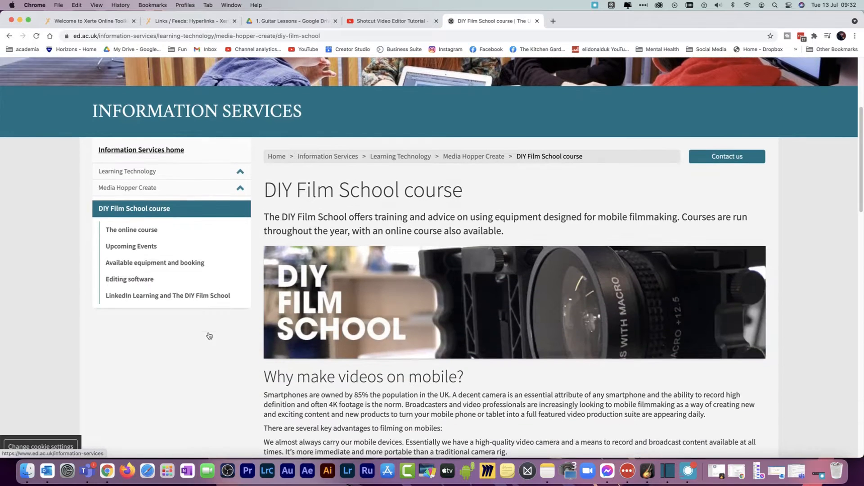
{"action": "scroll", "coordinate": [209, 335], "scroll_direction": "down", "scroll_amount": 1}
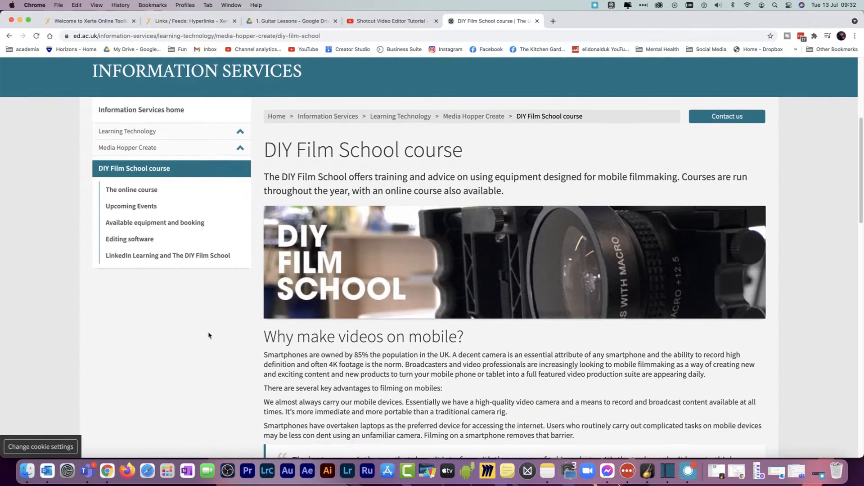
{"action": "left_click", "coordinate": [124, 240]}
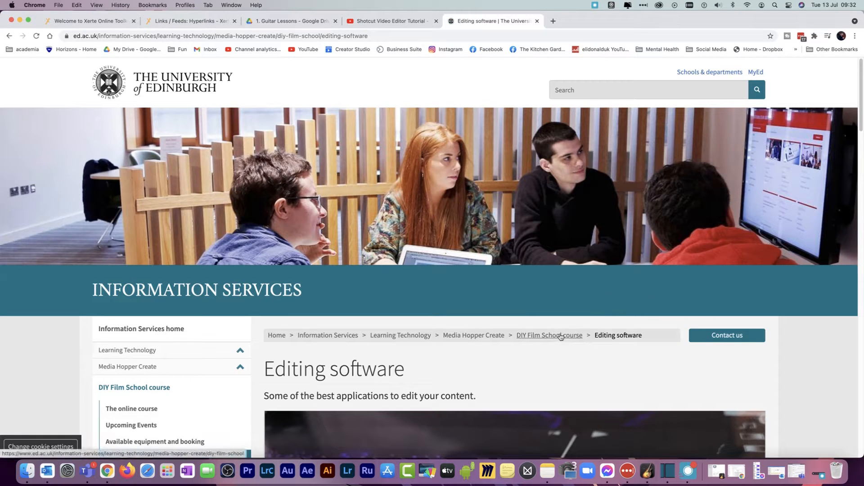
{"action": "scroll", "coordinate": [544, 365], "scroll_direction": "down", "scroll_amount": 10}
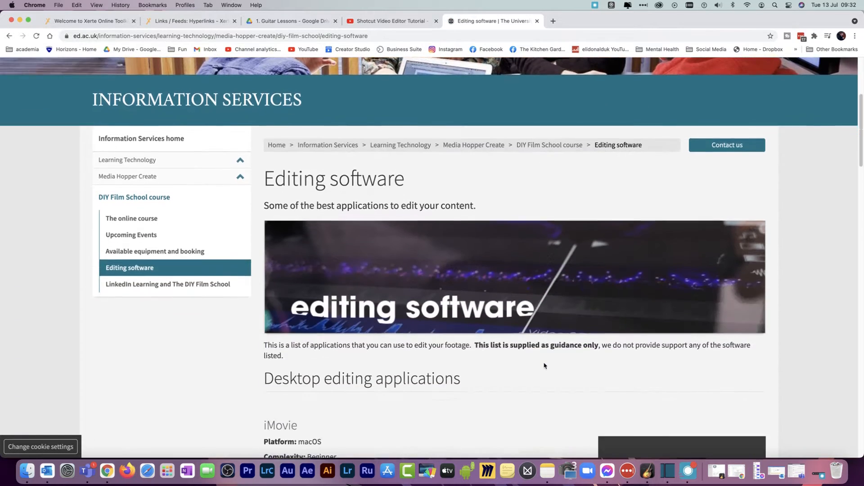
{"action": "scroll", "coordinate": [543, 365], "scroll_direction": "down", "scroll_amount": 6}
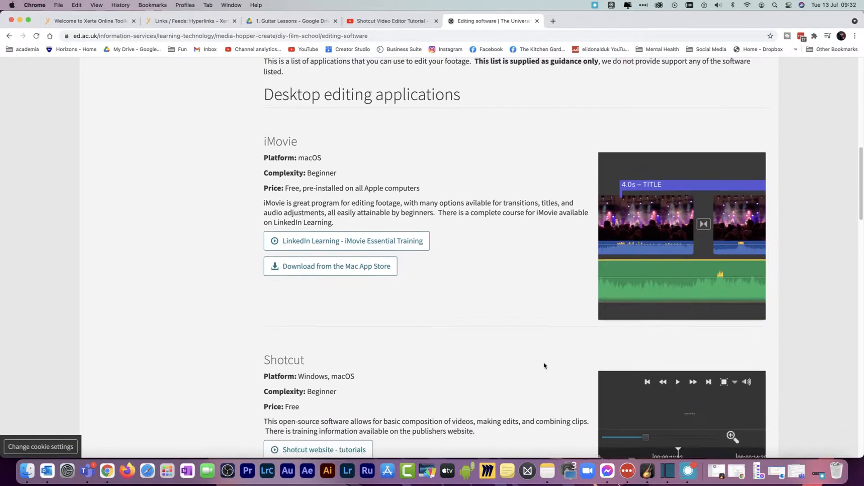
{"action": "left_click_drag", "start_coordinate": [264, 176], "coordinate": [476, 251]}
{"action": "left_click", "coordinate": [477, 251]}
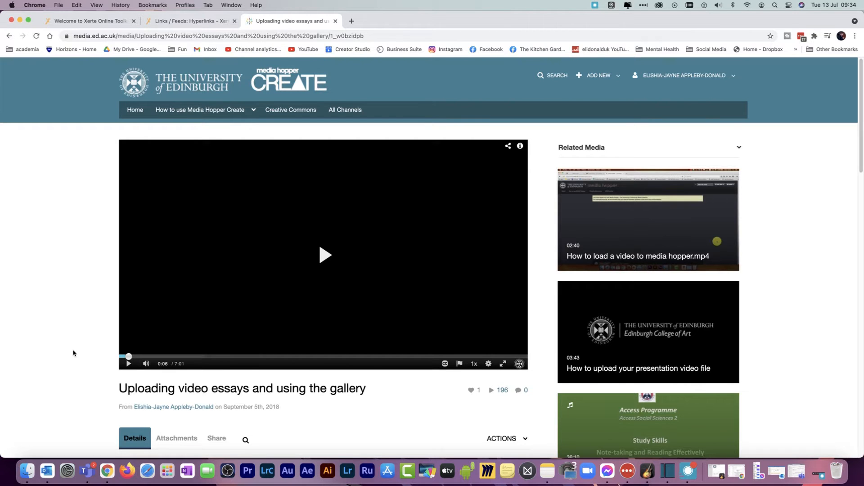
Play the video "Uploading video essays and using the gallery", pause it, skip to 0:35, resume playback, and pause again near the end
{"action": "left_click", "coordinate": [326, 256]}
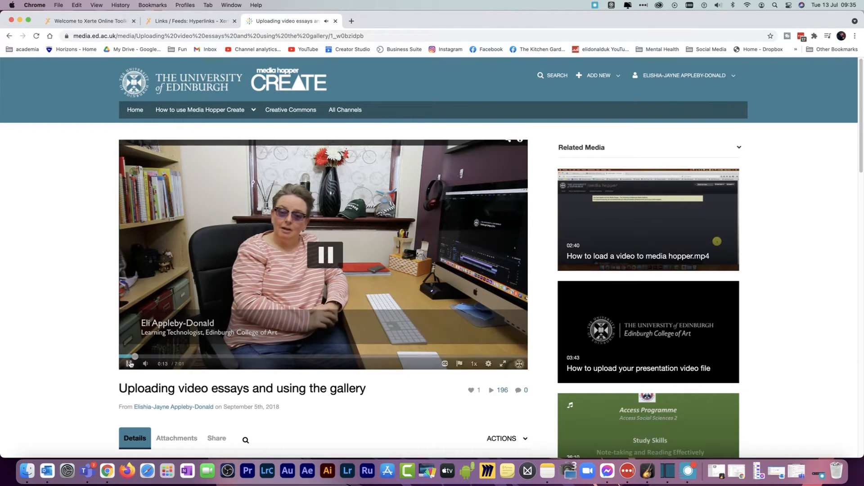
{"action": "left_click", "coordinate": [130, 363]}
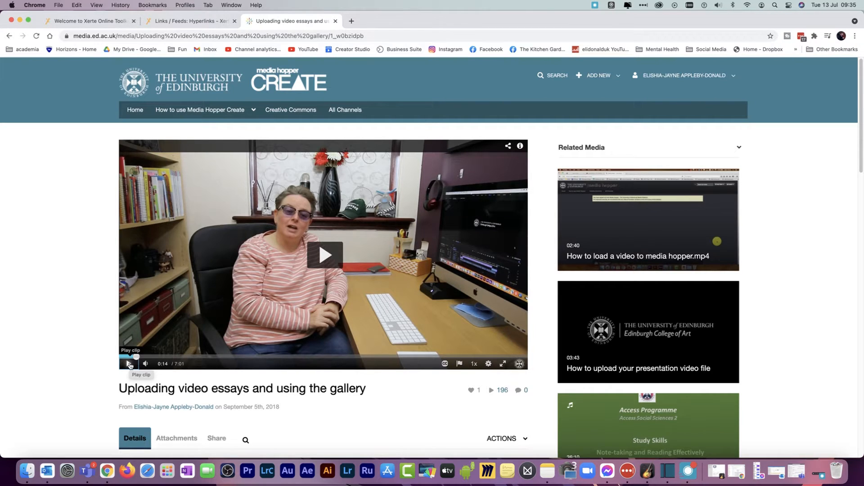
{"action": "left_click", "coordinate": [156, 357]}
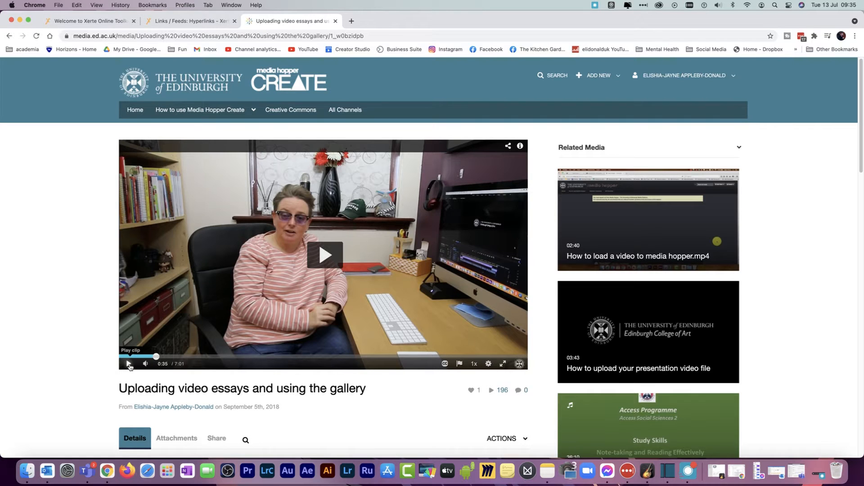
{"action": "left_click", "coordinate": [129, 363]}
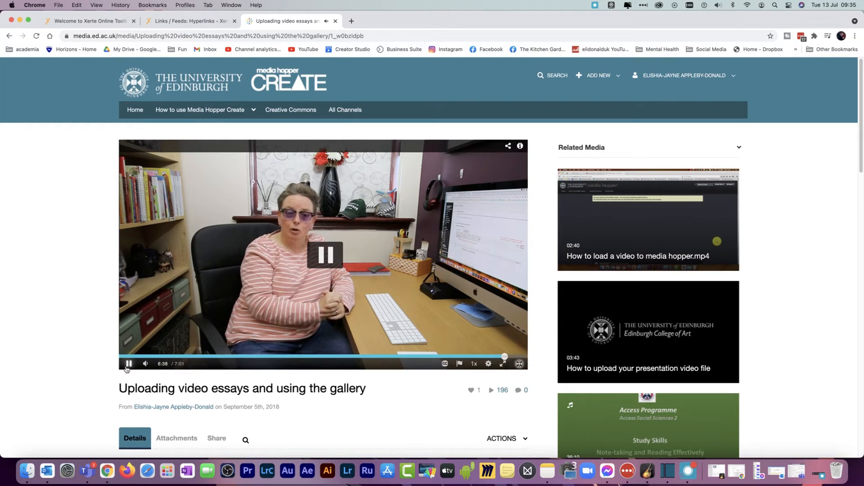
{"action": "left_click", "coordinate": [128, 364]}
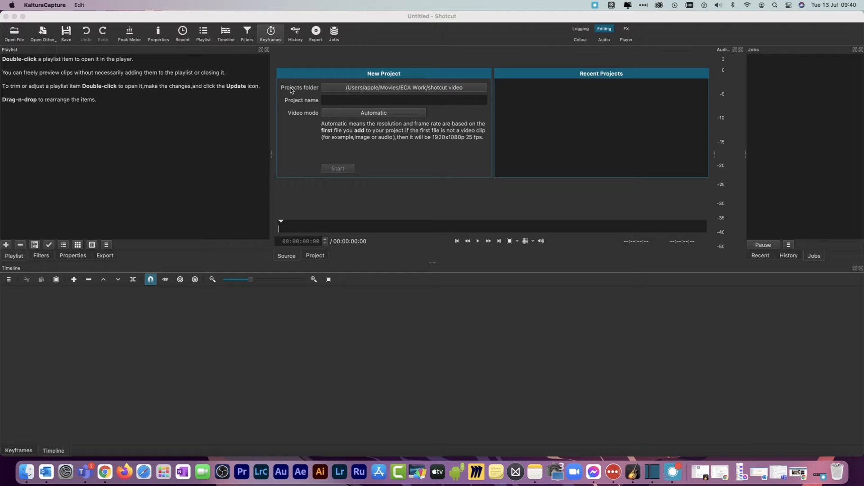
In Shotcut, browse for the projects folder on the Videography drive, going through Video Stuff, Video Files and ECA Work into the Shotcut folder
{"action": "left_click", "coordinate": [429, 89]}
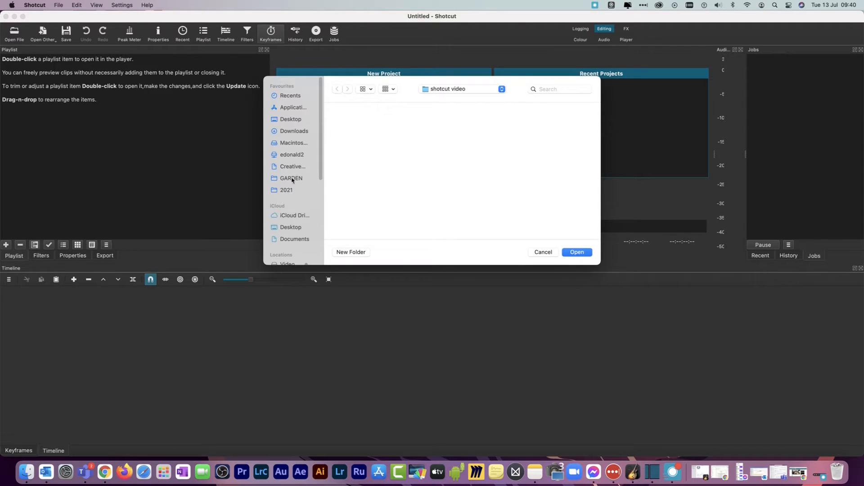
{"action": "scroll", "coordinate": [299, 228], "scroll_direction": "down", "scroll_amount": 5}
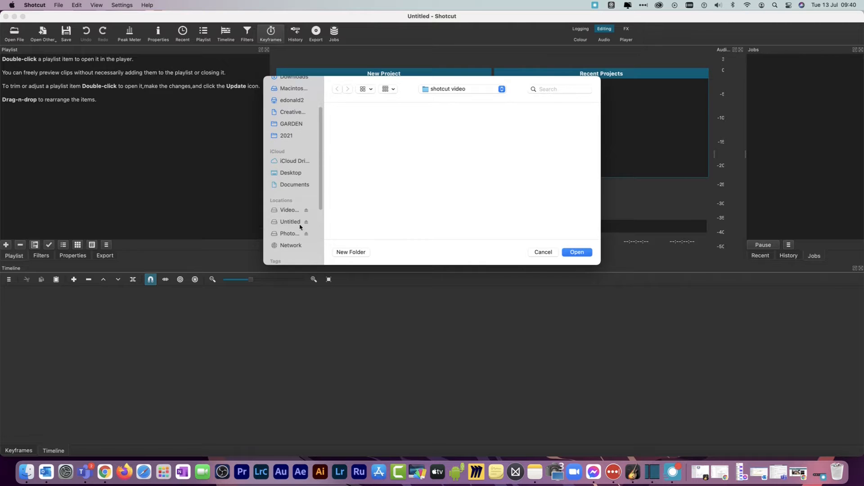
{"action": "left_click", "coordinate": [291, 210]}
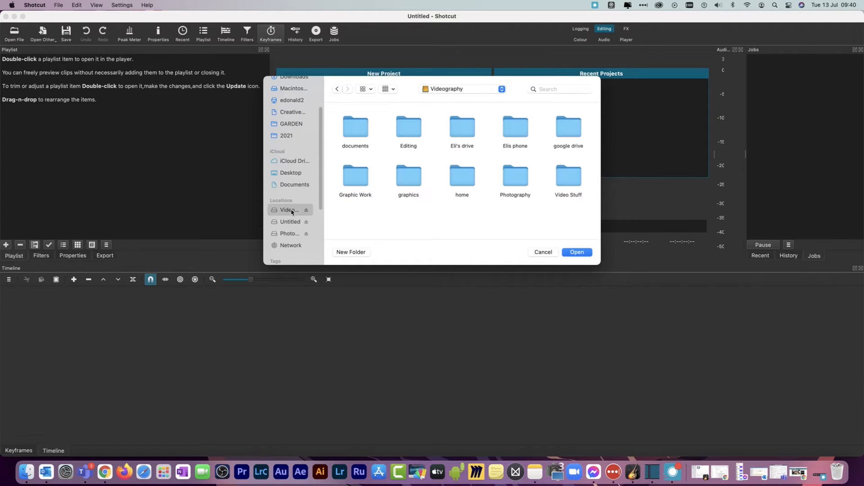
{"action": "left_click", "coordinate": [569, 185]}
{"action": "double_click", "coordinate": [569, 185]}
{"action": "left_click", "coordinate": [483, 127]}
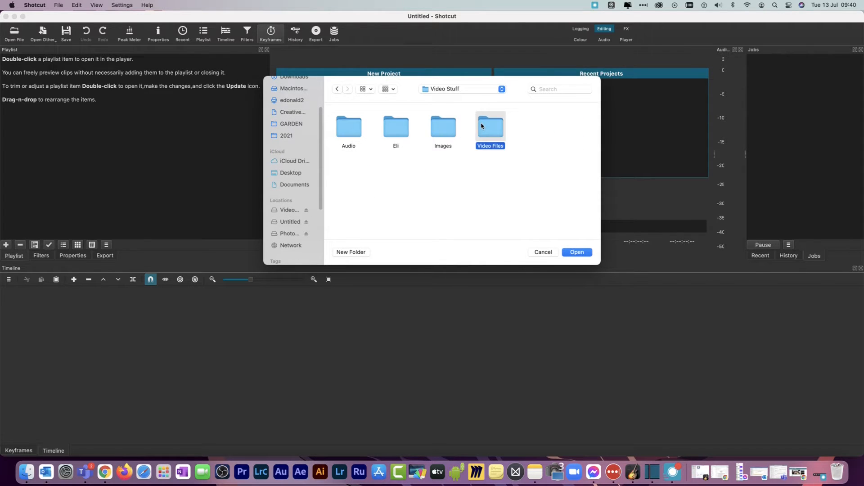
{"action": "double_click", "coordinate": [482, 126]}
{"action": "left_click", "coordinate": [507, 188]}
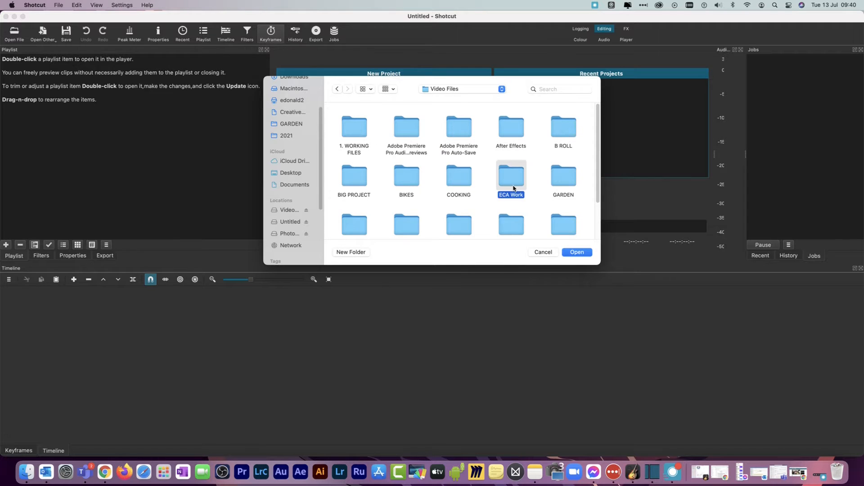
{"action": "double_click", "coordinate": [513, 188]}
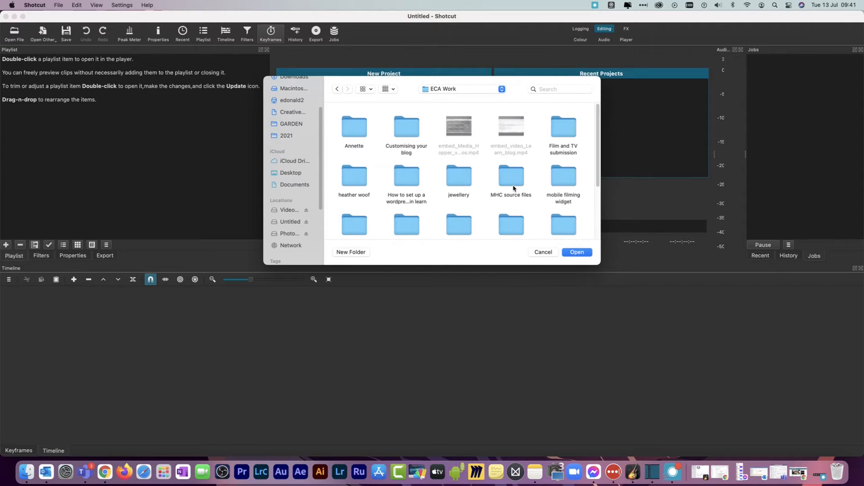
{"action": "scroll", "coordinate": [513, 188], "scroll_direction": "down", "scroll_amount": 5}
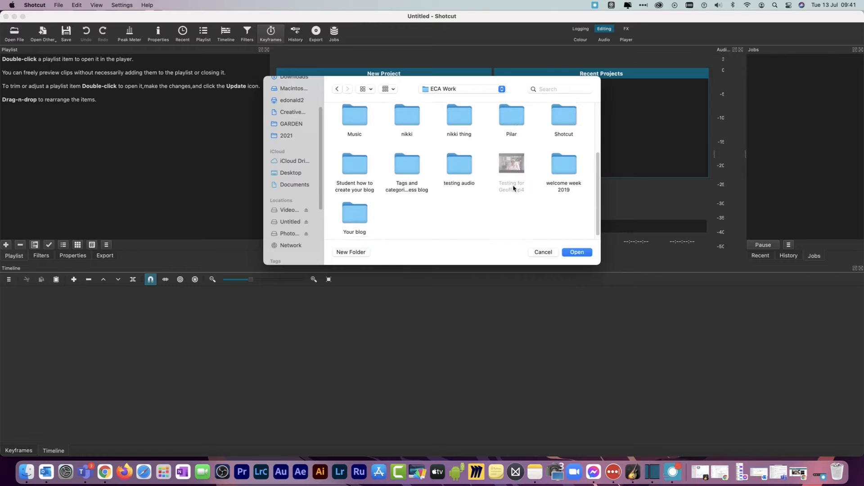
{"action": "double_click", "coordinate": [560, 128]}
{"action": "right_click", "coordinate": [480, 201]}
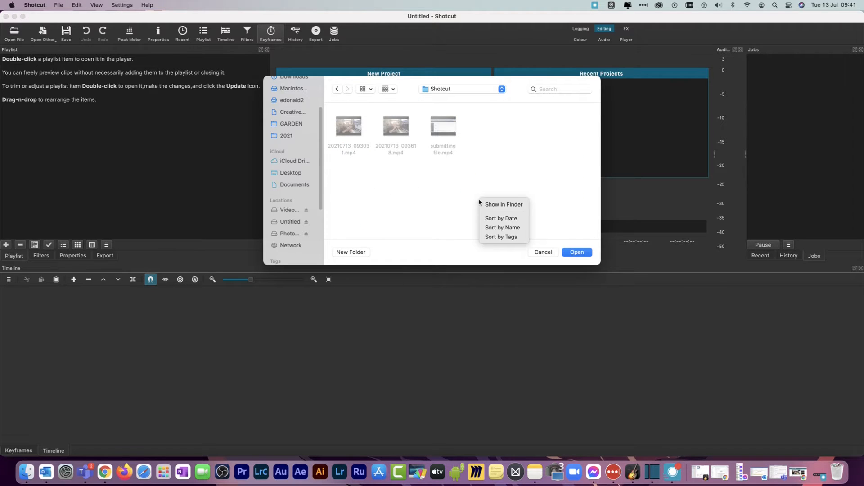
{"action": "left_click", "coordinate": [447, 195]}
Create a new folder named Video inside the Shotcut folder, and a folder named Presentations inside Video
{"action": "left_click", "coordinate": [351, 252]}
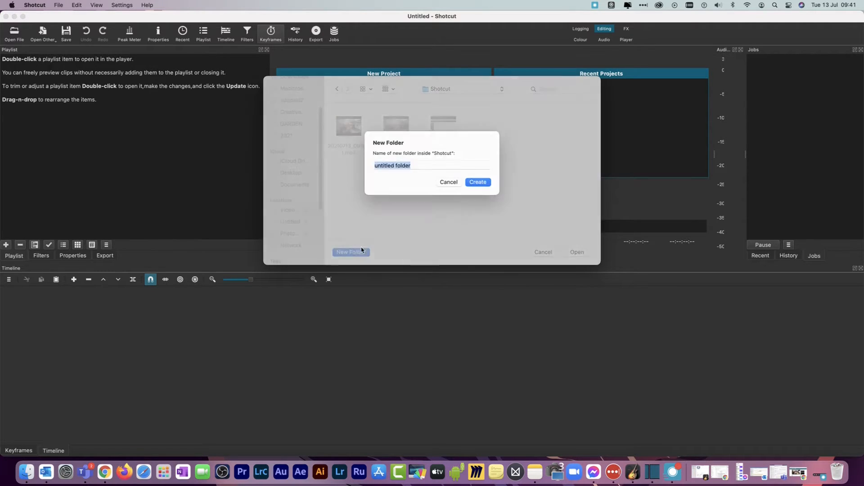
{"action": "type", "text": "Video"}
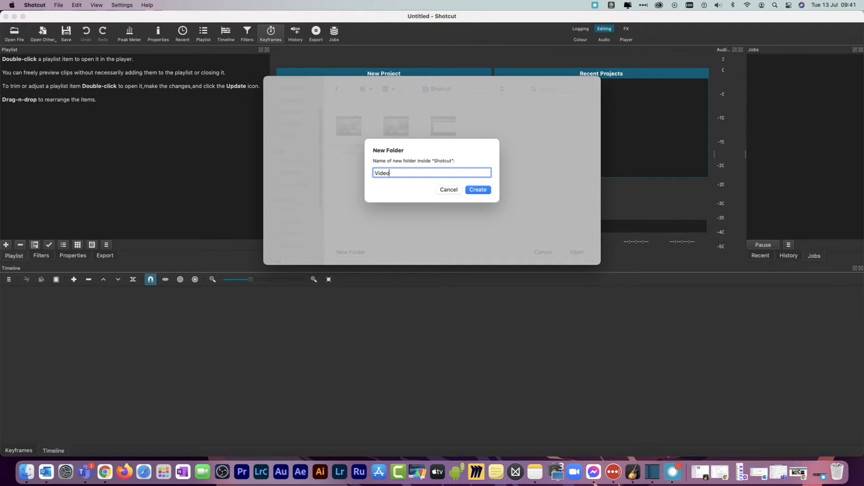
{"action": "left_click", "coordinate": [477, 189]}
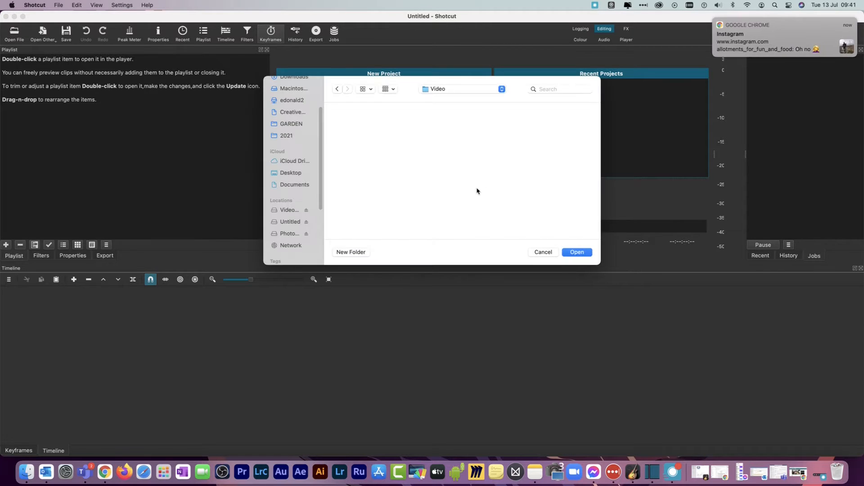
{"action": "left_click", "coordinate": [352, 253]}
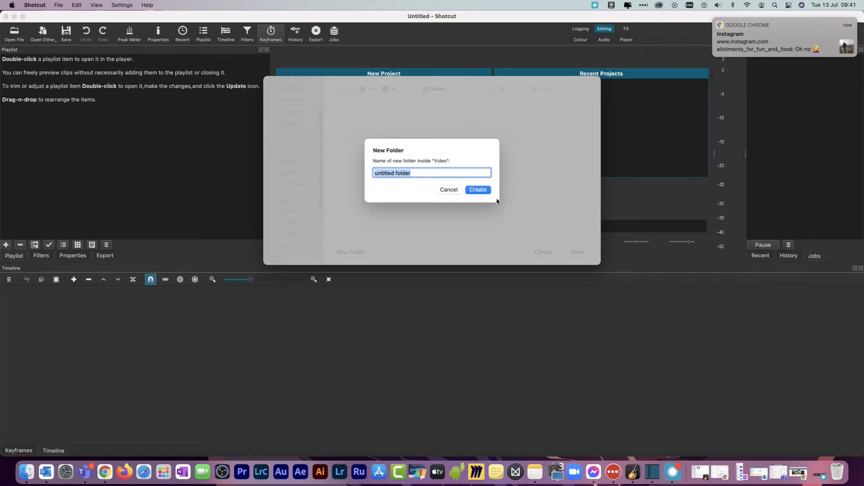
{"action": "type", "text": "Presentations"}
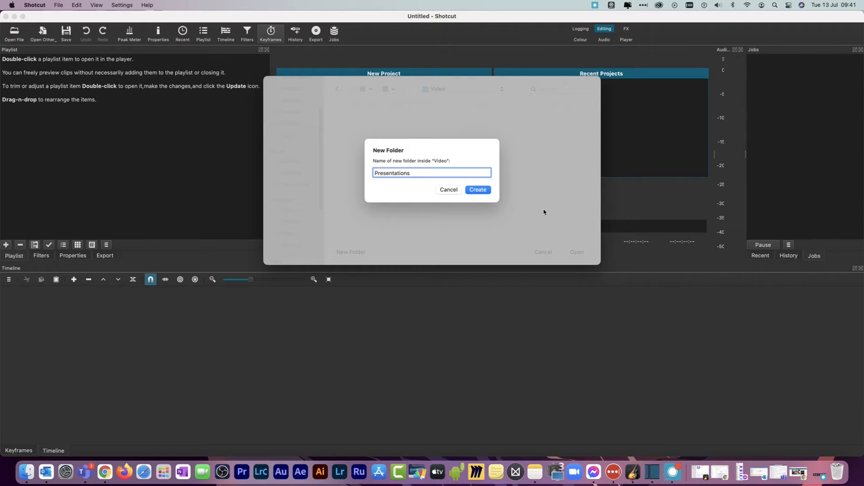
{"action": "left_click", "coordinate": [486, 191]}
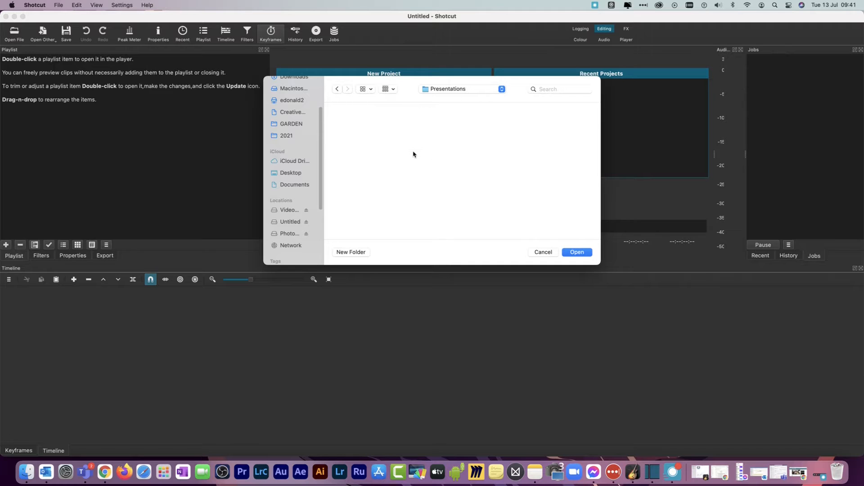
{"action": "left_click", "coordinate": [388, 90]}
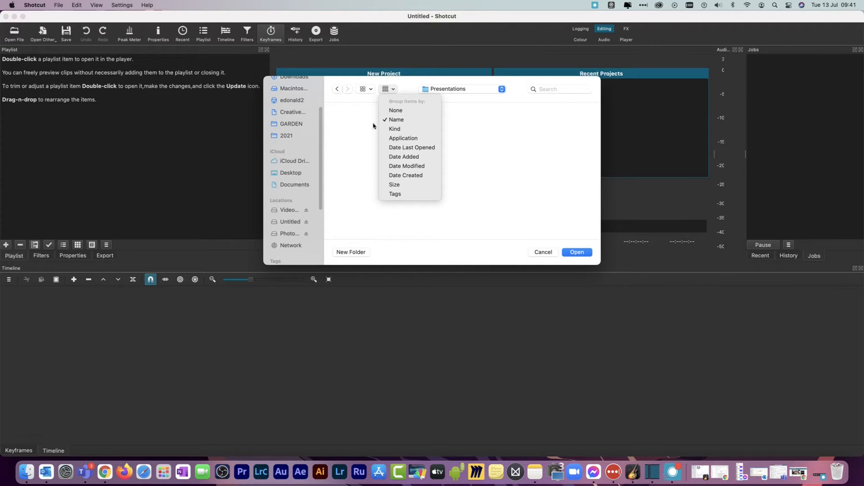
{"action": "left_click", "coordinate": [489, 120]}
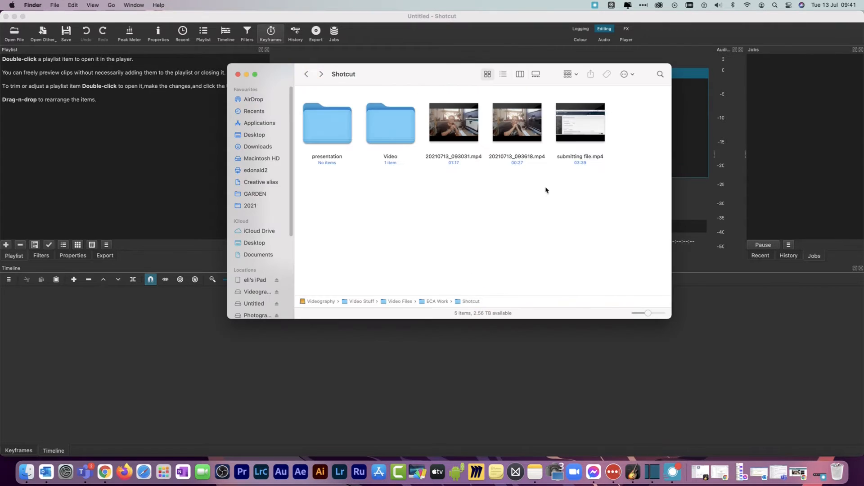
In Finder, move submitting file.mp4 into the presentation folder and the two 20210713 clips into Video, and dismiss Shotcut's folder chooser
{"action": "left_click_drag", "start_coordinate": [603, 115], "coordinate": [342, 116]}
{"action": "left_click_drag", "start_coordinate": [579, 159], "coordinate": [453, 135]}
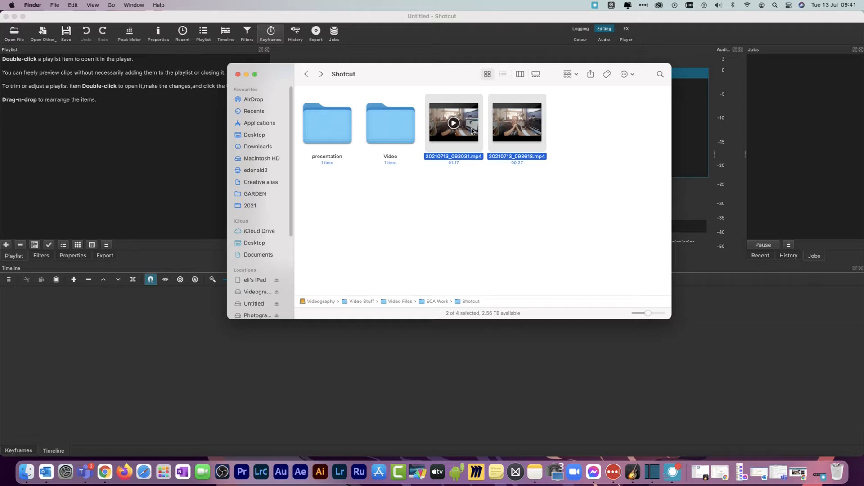
{"action": "left_click_drag", "start_coordinate": [471, 131], "coordinate": [412, 132]}
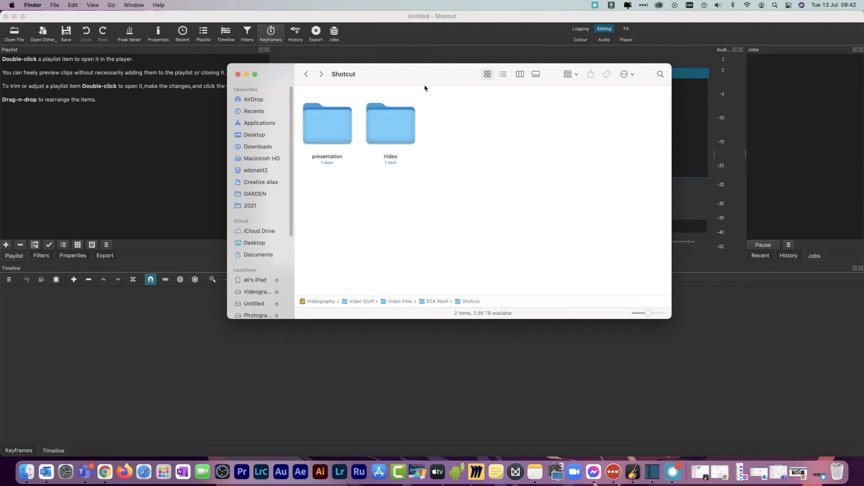
{"action": "left_click", "coordinate": [246, 75]}
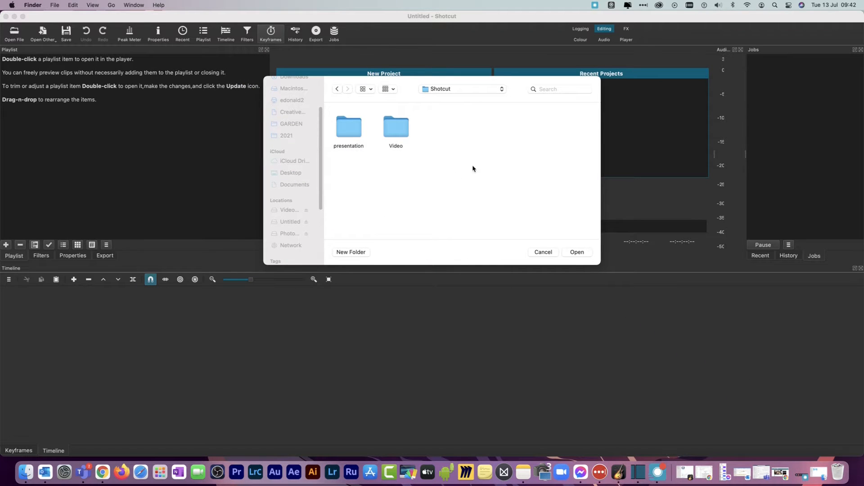
{"action": "left_click", "coordinate": [552, 253]}
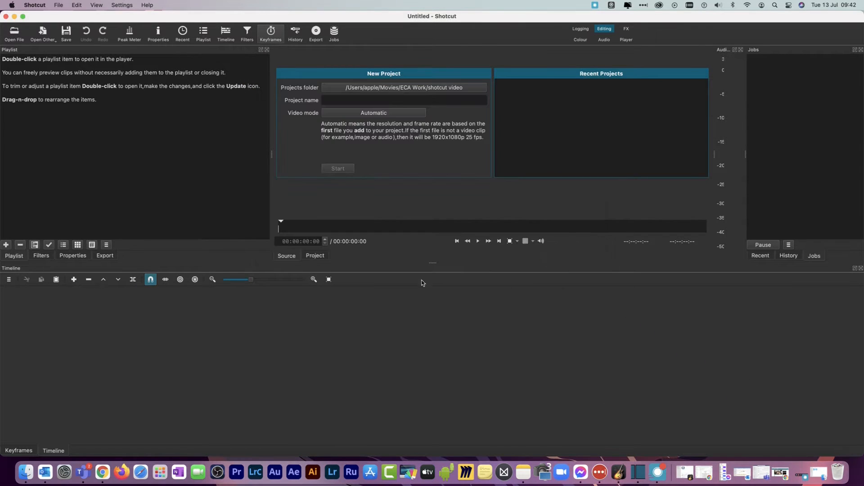
Set the projects folder to shotcut video inside ECA Work and keep the video mode on Automatic
{"action": "left_click", "coordinate": [363, 88]}
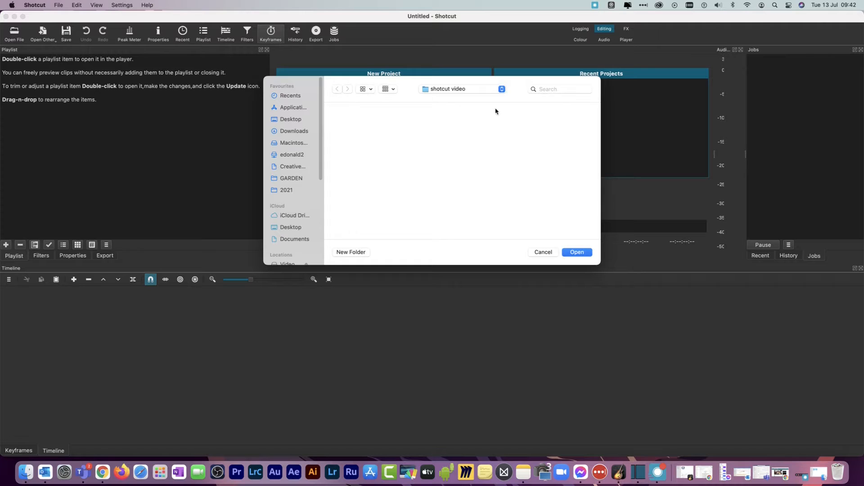
{"action": "left_click", "coordinate": [483, 90]}
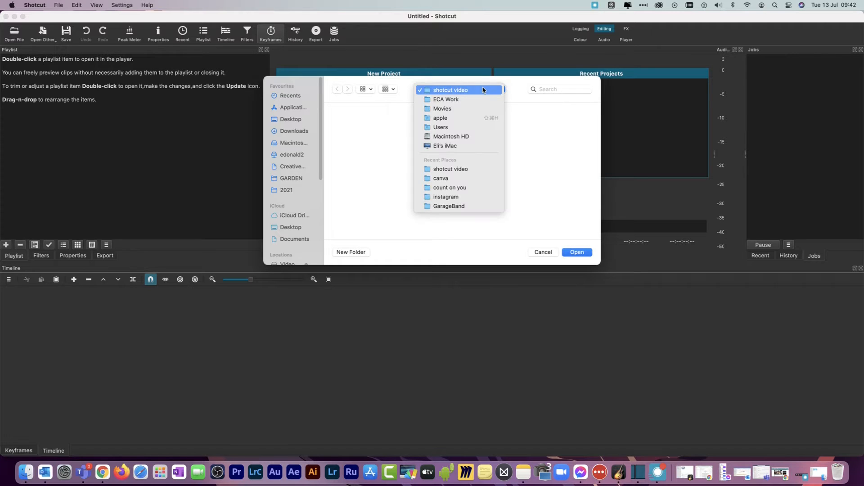
{"action": "left_click", "coordinate": [463, 98]}
{"action": "double_click", "coordinate": [348, 127]}
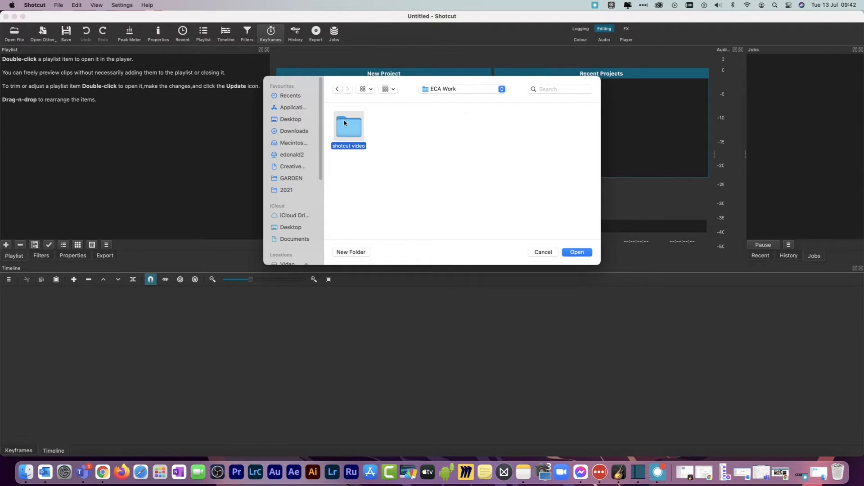
{"action": "left_click", "coordinate": [573, 251]}
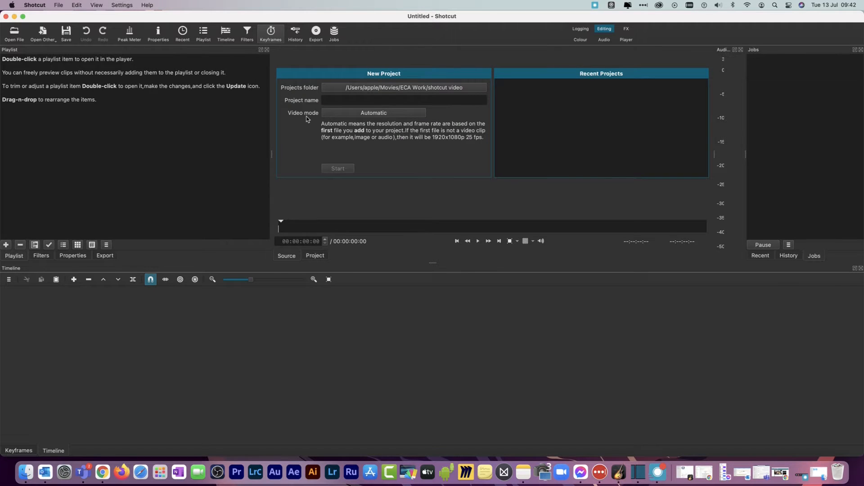
{"action": "left_click", "coordinate": [360, 117]}
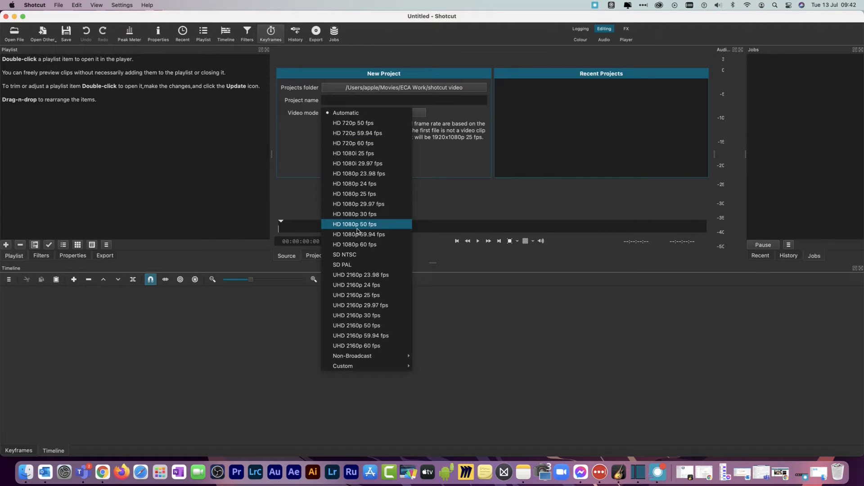
{"action": "left_click", "coordinate": [448, 150]}
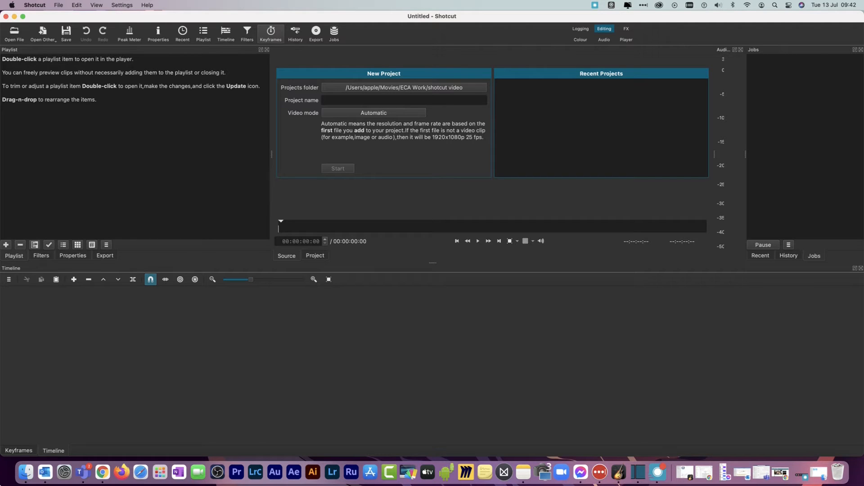
Import the clips from Finder's presentation and Video folders into the Shotcut playlist
{"action": "left_click", "coordinate": [27, 472]}
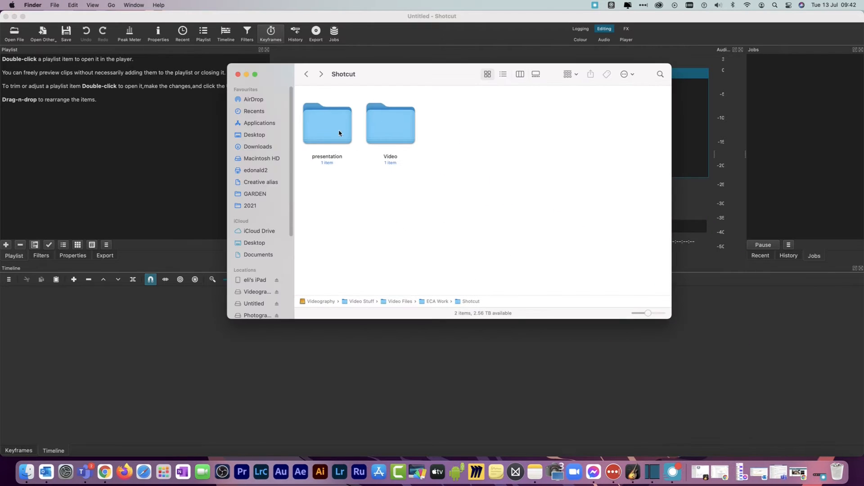
{"action": "left_click_drag", "start_coordinate": [338, 127], "coordinate": [97, 146]}
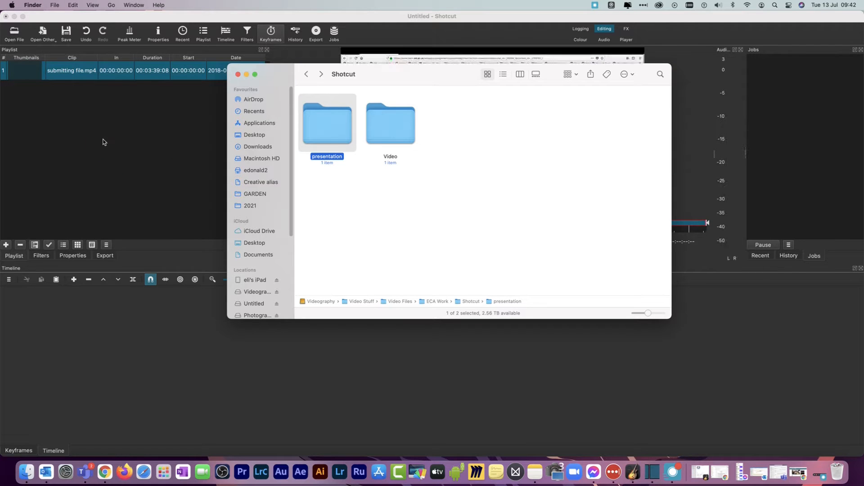
{"action": "left_click_drag", "start_coordinate": [385, 134], "coordinate": [121, 141]}
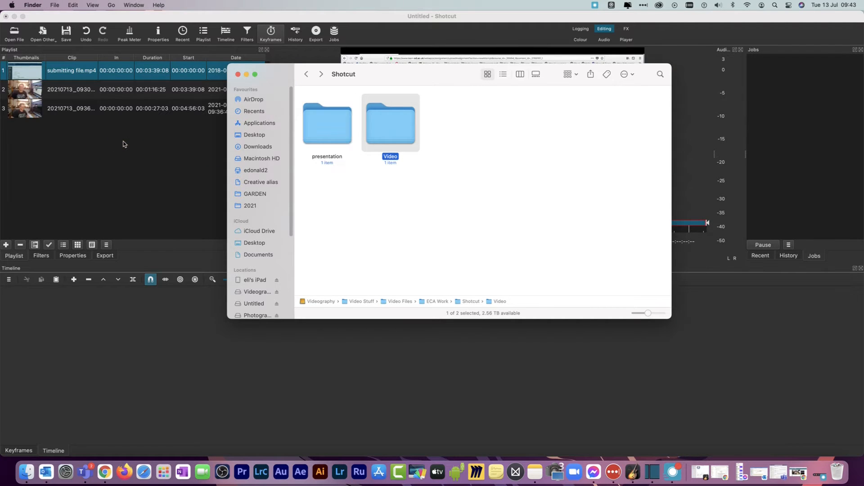
{"action": "left_click", "coordinate": [122, 140]}
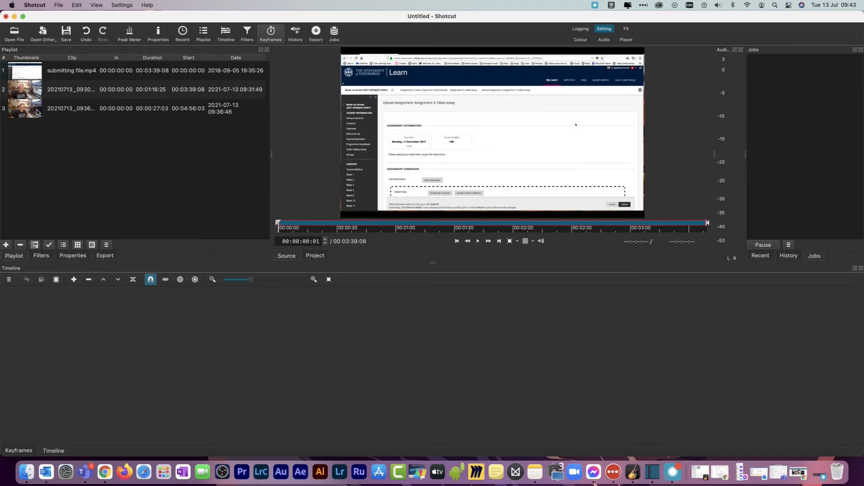
Place the first 20210713 clip on the timeline and convert it at better quality (DNxHR/ALAC MOV) to shotcut project video.mov
{"action": "left_click_drag", "start_coordinate": [26, 94], "coordinate": [18, 342]}
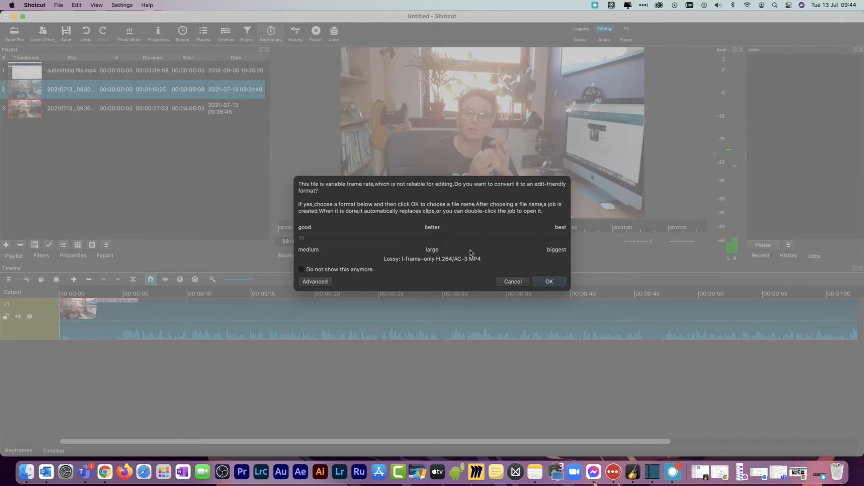
{"action": "left_click", "coordinate": [323, 238]}
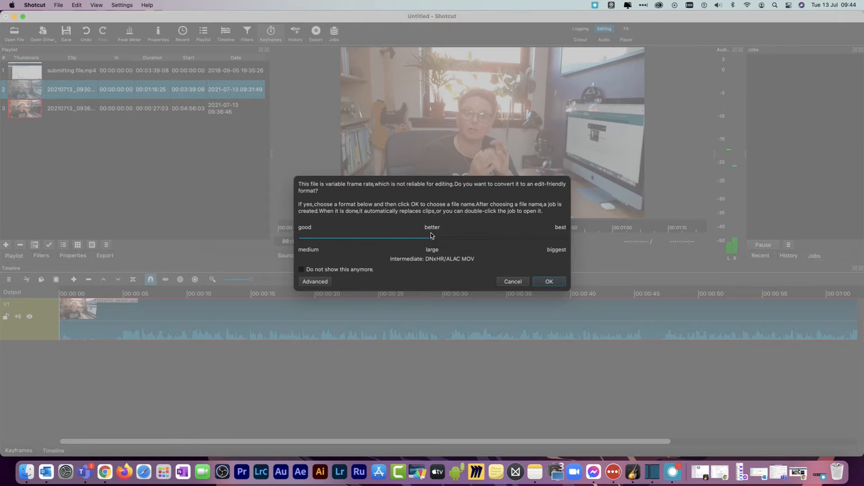
{"action": "left_click", "coordinate": [549, 282]}
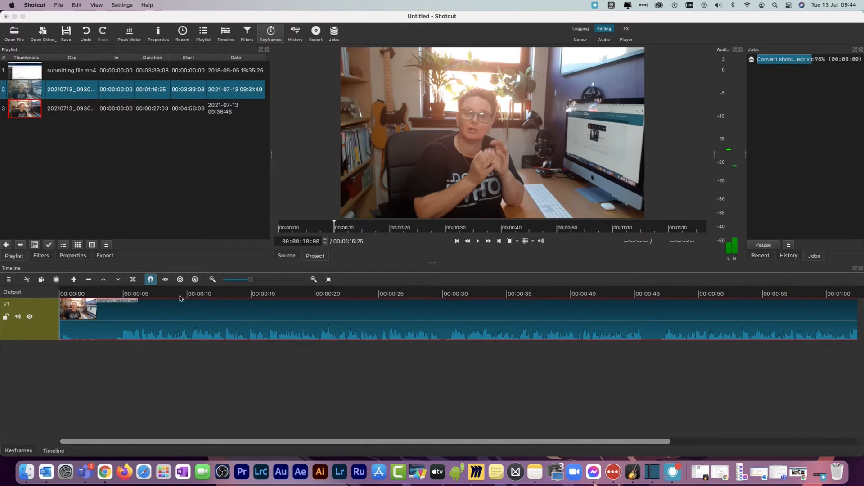
Play the converted clip on the timeline through to about 0:31 to look for a passage to cut
{"action": "mouse_move", "coordinate": [260, 283]}
{"action": "left_mouse_down"}
{"action": "mouse_move", "coordinate": [307, 283]}
{"action": "mouse_move", "coordinate": [227, 283]}
{"action": "mouse_move", "coordinate": [245, 282]}
{"action": "left_mouse_up"}
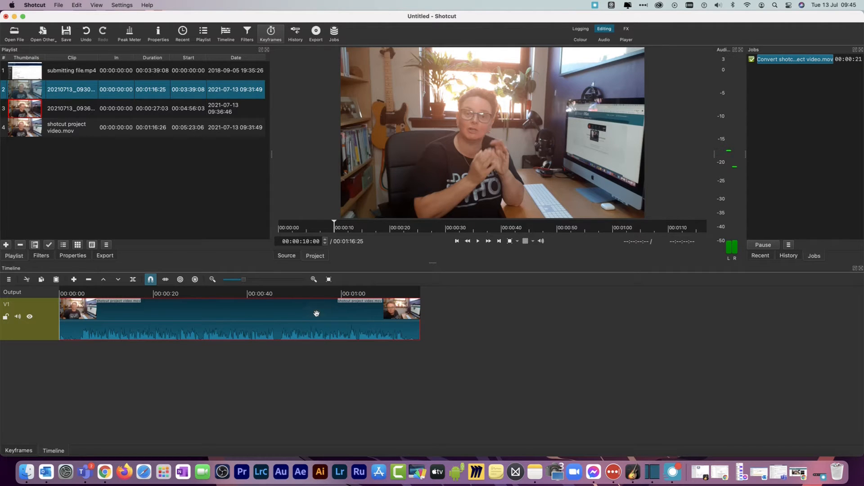
{"action": "key", "text": "XF86AudioRaiseVolume"}
{"action": "left_click", "coordinate": [478, 241]}
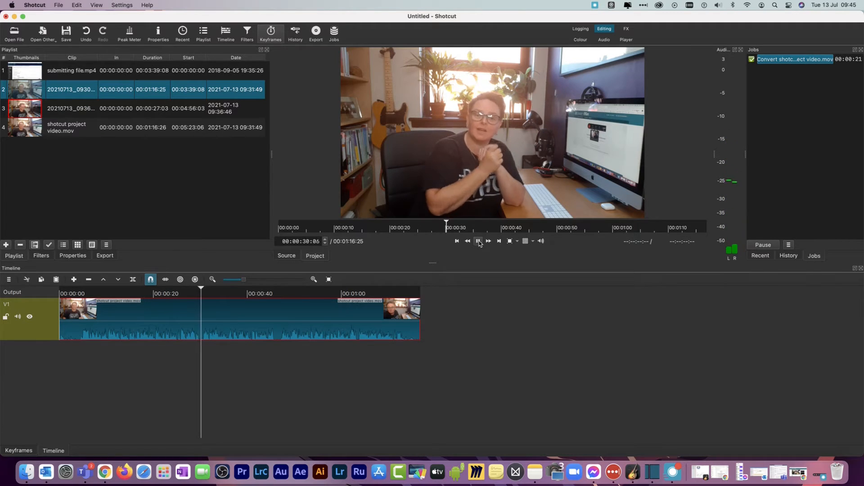
{"action": "left_click", "coordinate": [479, 242]}
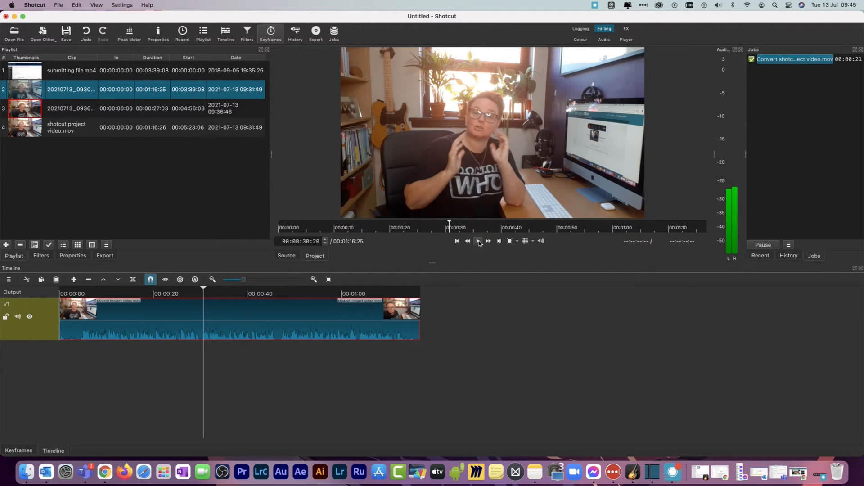
{"action": "left_click", "coordinate": [479, 242]}
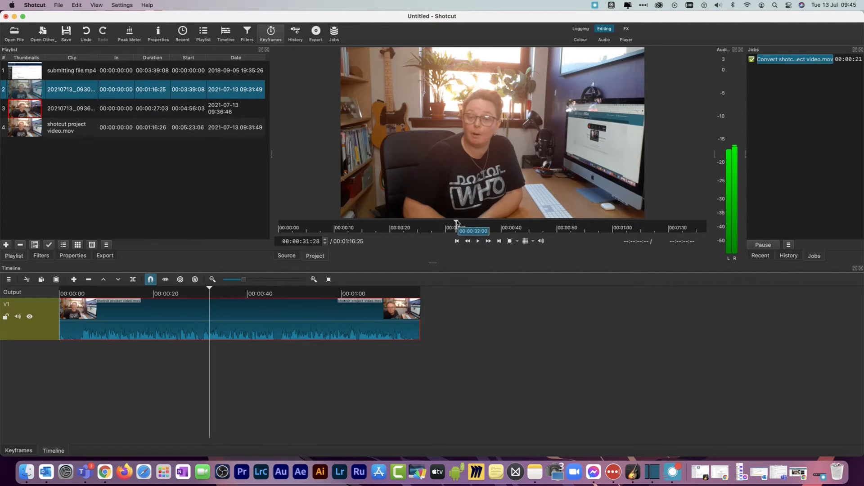
Replay the passage between about 0:23 and 0:31 in short stretches to locate where the cut should start
{"action": "left_click_drag", "start_coordinate": [456, 226], "coordinate": [430, 227]}
{"action": "left_click", "coordinate": [478, 241]}
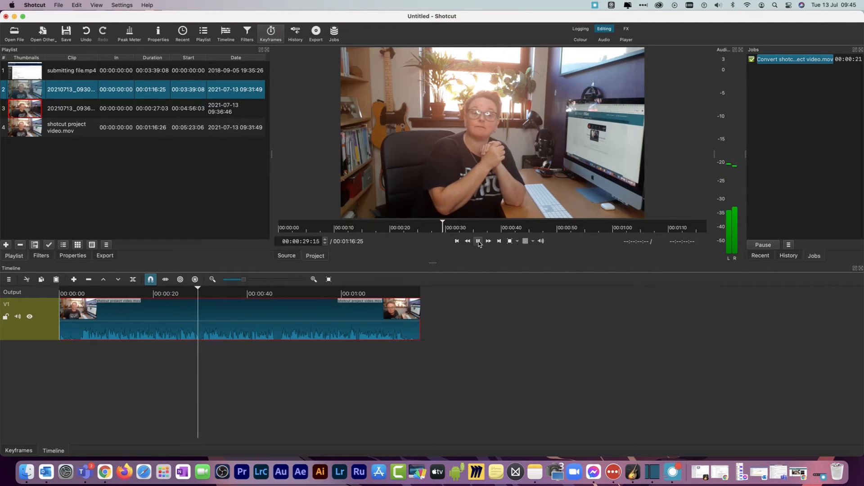
{"action": "left_click", "coordinate": [479, 242]}
{"action": "left_click_drag", "start_coordinate": [449, 221], "coordinate": [408, 227]}
{"action": "left_click", "coordinate": [478, 241]}
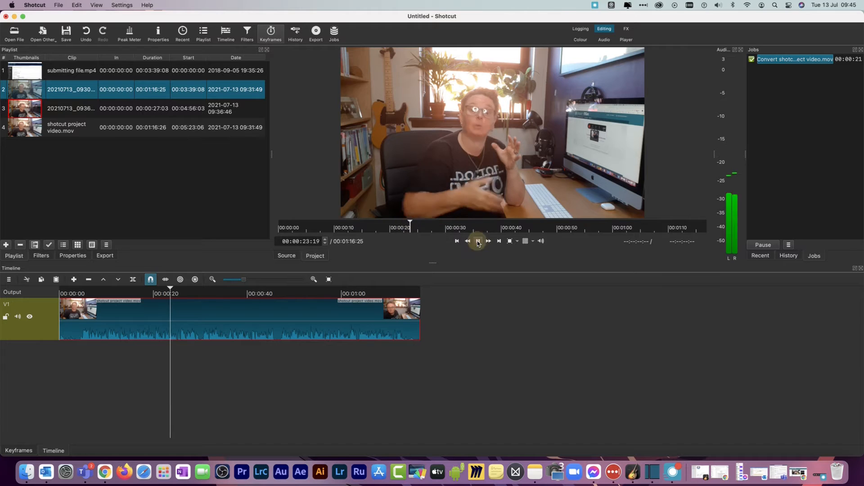
{"action": "left_click", "coordinate": [477, 242]}
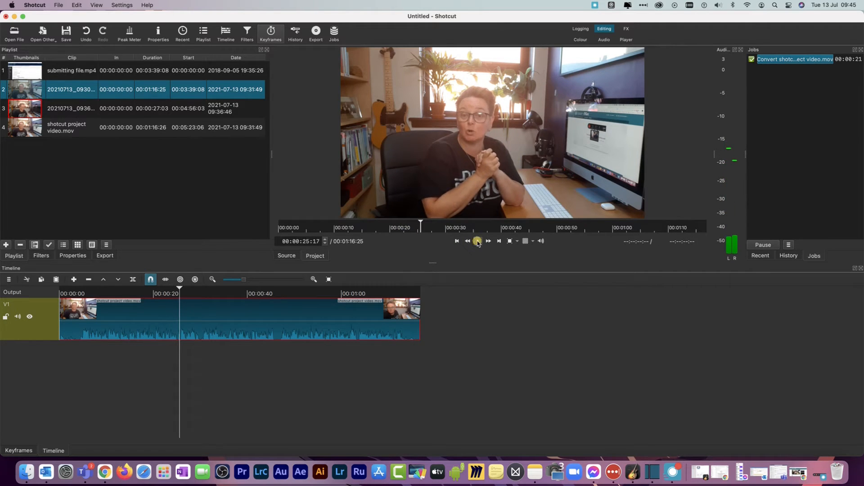
{"action": "left_click", "coordinate": [478, 242]}
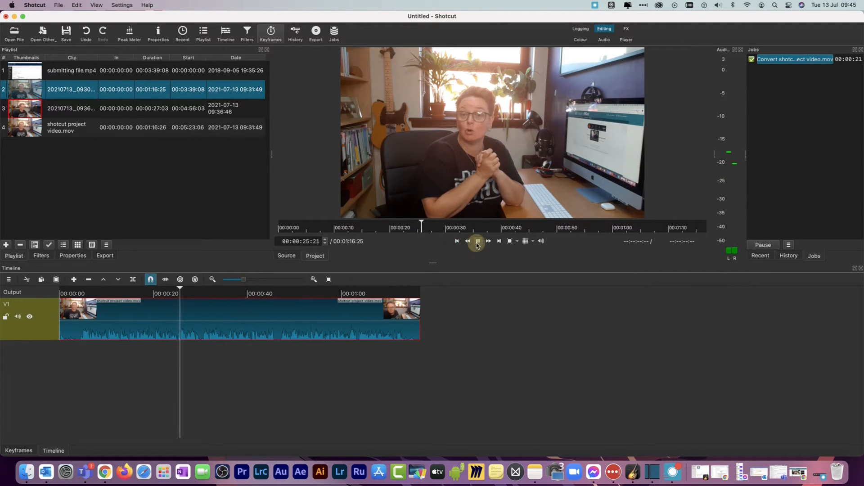
{"action": "left_click", "coordinate": [478, 242]}
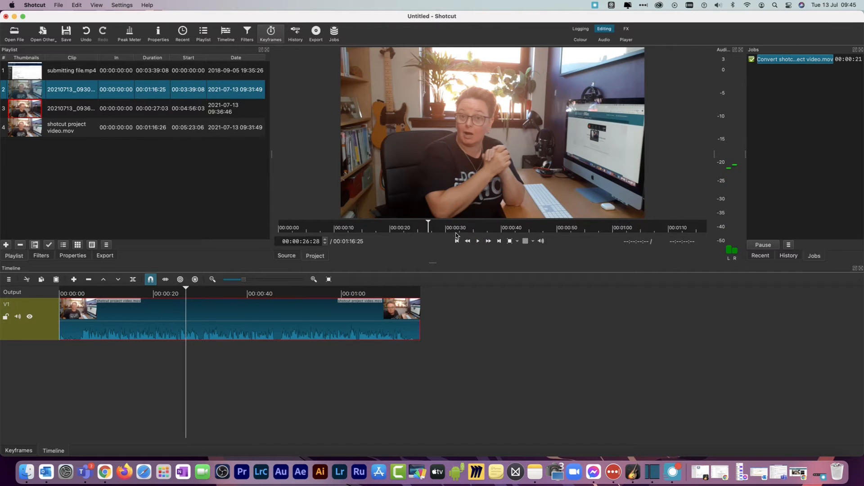
{"action": "left_click", "coordinate": [427, 222]}
{"action": "left_click_drag", "start_coordinate": [427, 222], "coordinate": [414, 222]}
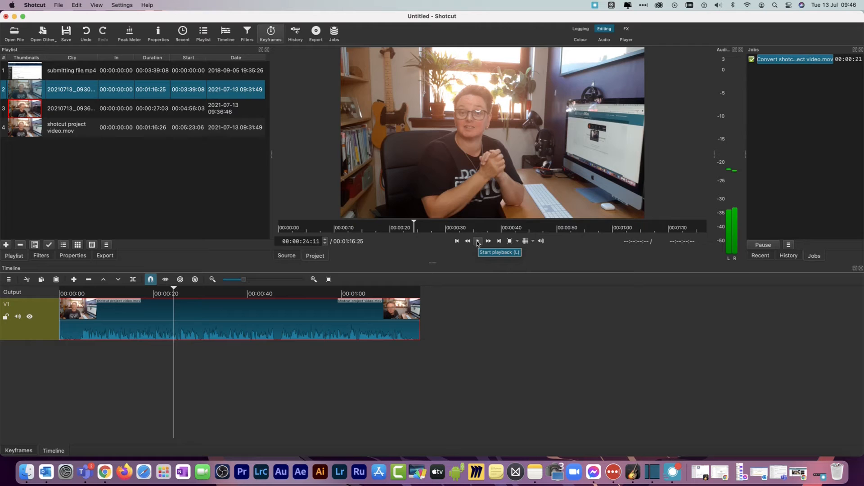
Check the audio around 0:24 on the timeline and split the clip at 00:00:25:02
{"action": "left_click", "coordinate": [314, 279]}
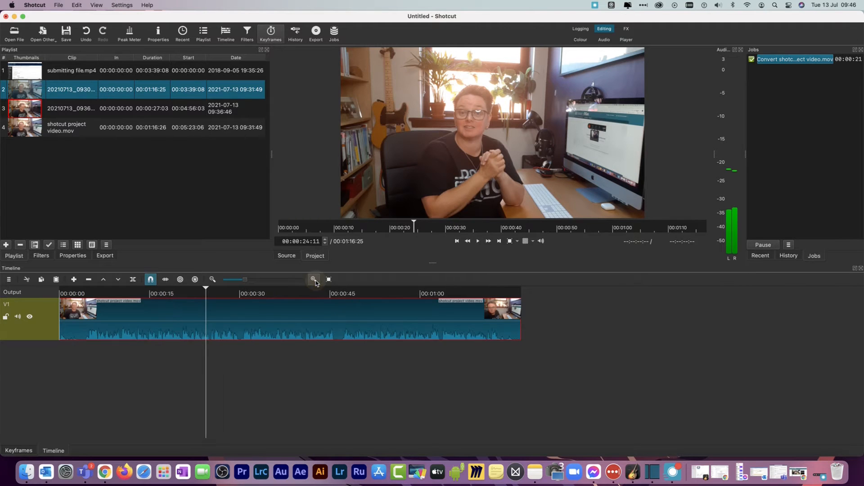
{"action": "left_click", "coordinate": [313, 279]}
{"action": "left_click", "coordinate": [314, 280]}
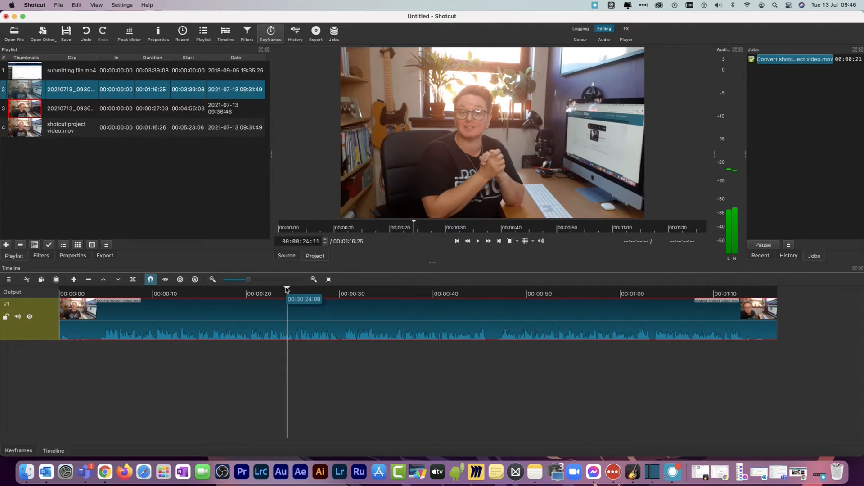
{"action": "left_click_drag", "start_coordinate": [287, 289], "coordinate": [280, 289]}
{"action": "left_click", "coordinate": [478, 242]}
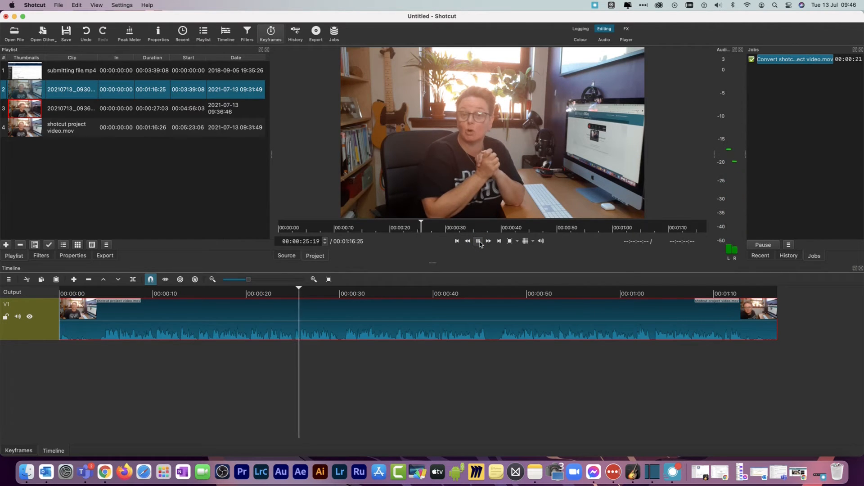
{"action": "left_click", "coordinate": [479, 242]}
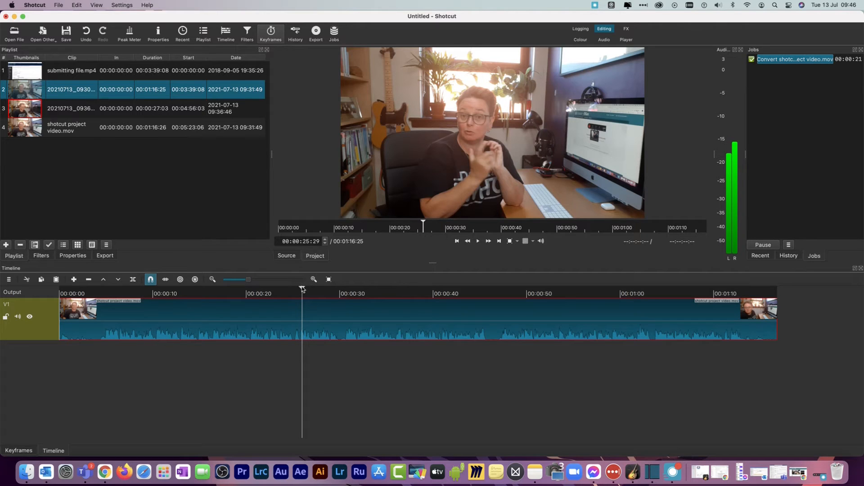
{"action": "left_click_drag", "start_coordinate": [302, 289], "coordinate": [294, 290]}
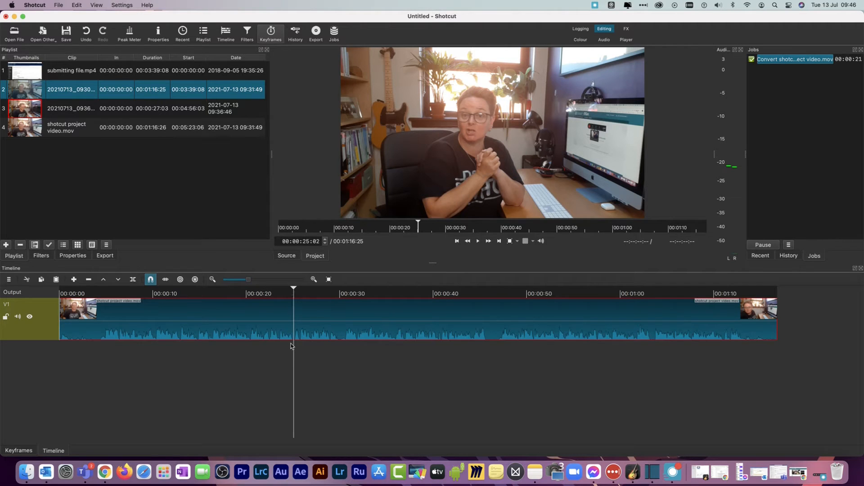
{"action": "left_click", "coordinate": [133, 280]}
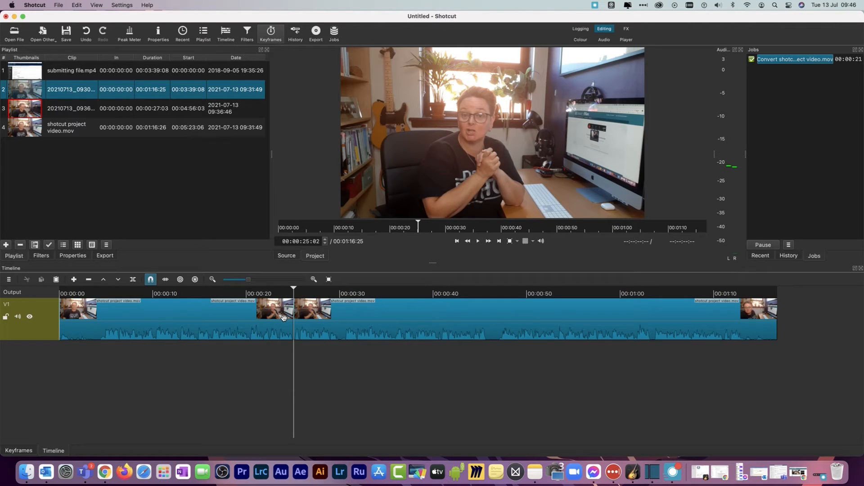
Split the second timeline piece at 00:00:30:15 and delete the section between the two cuts, leaving a gap
{"action": "left_click", "coordinate": [478, 242]}
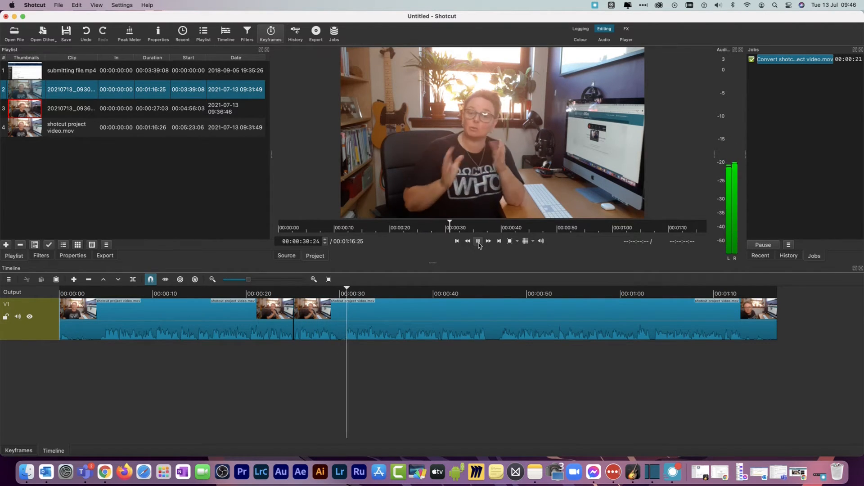
{"action": "left_click", "coordinate": [479, 242]}
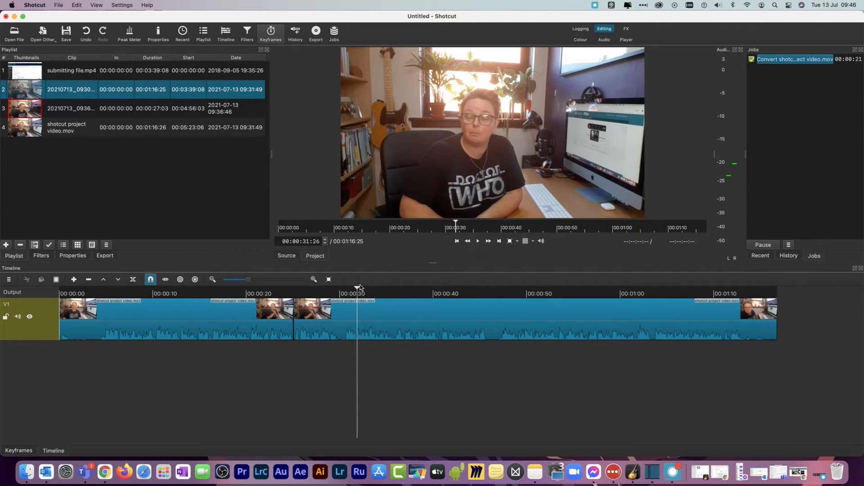
{"action": "left_click_drag", "start_coordinate": [360, 287], "coordinate": [343, 289]}
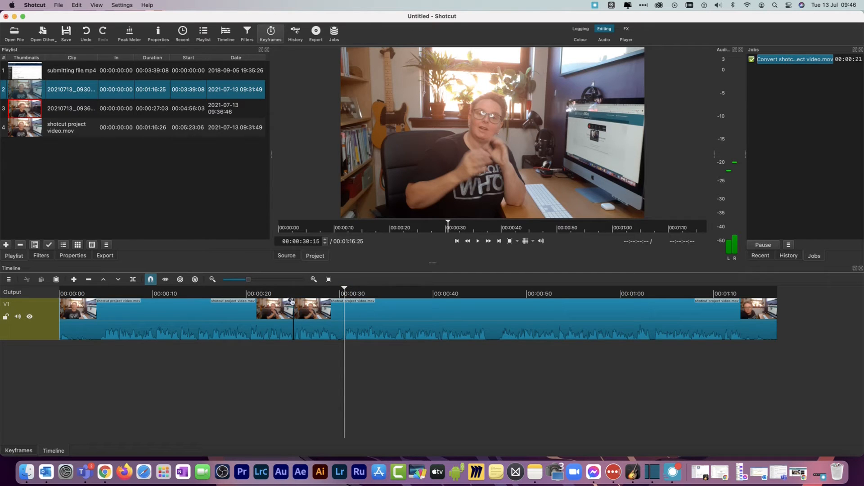
{"action": "left_click", "coordinate": [315, 331]}
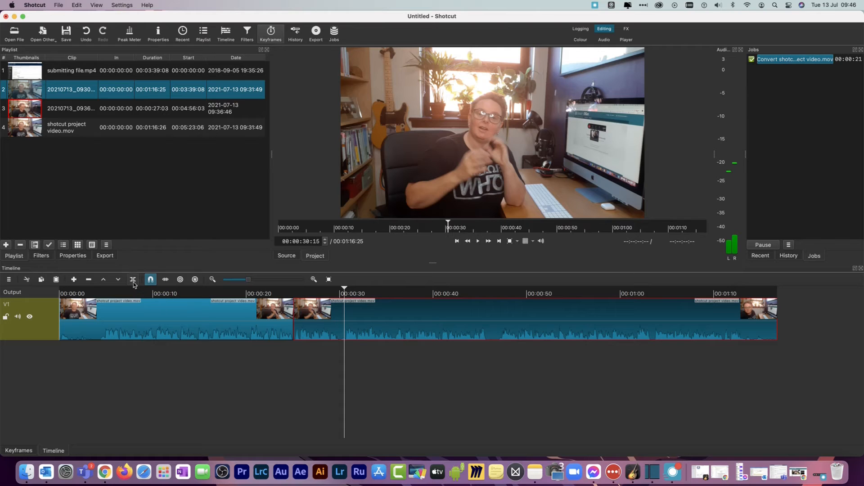
{"action": "left_click", "coordinate": [133, 282]}
{"action": "left_click", "coordinate": [316, 330]}
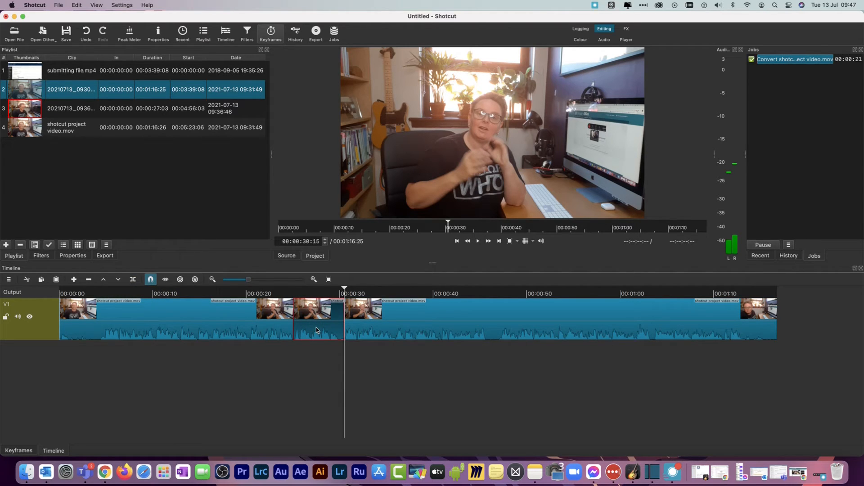
{"action": "key", "text": "Delete"}
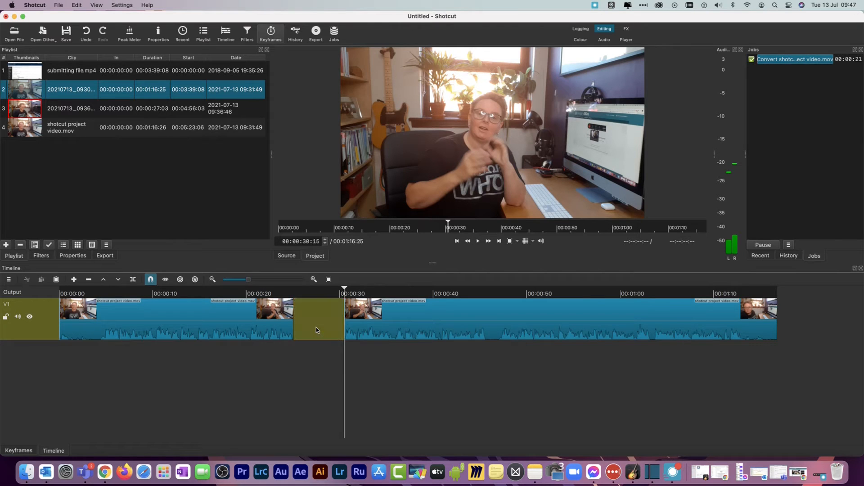
Undo the last deletion on the timeline and remove the section between the two cuts so that the gap closes
{"action": "key", "text": "super+z"}
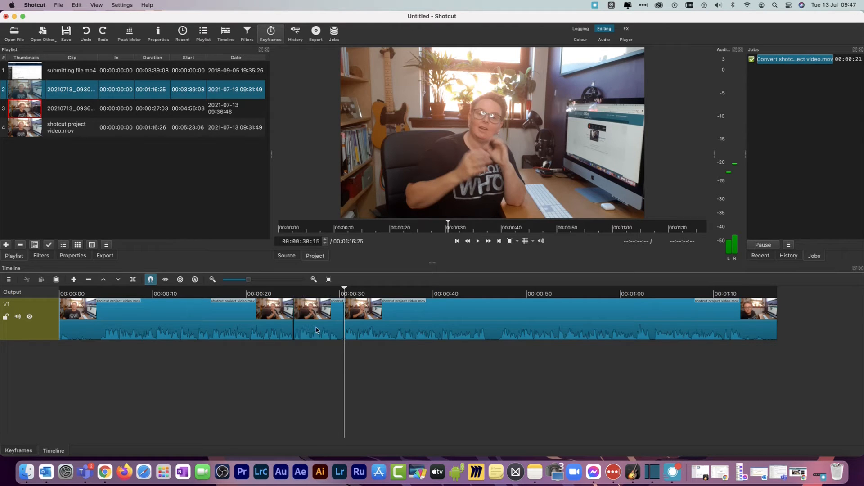
{"action": "right_click", "coordinate": [316, 328]}
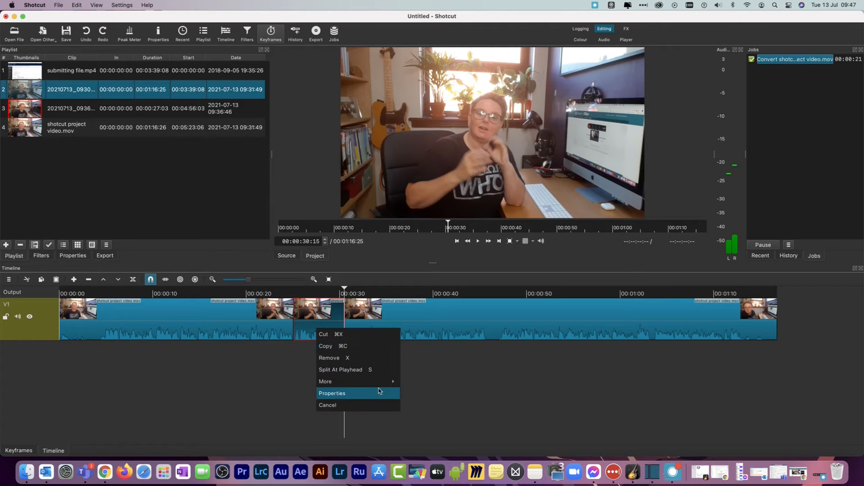
{"action": "left_click", "coordinate": [333, 359]}
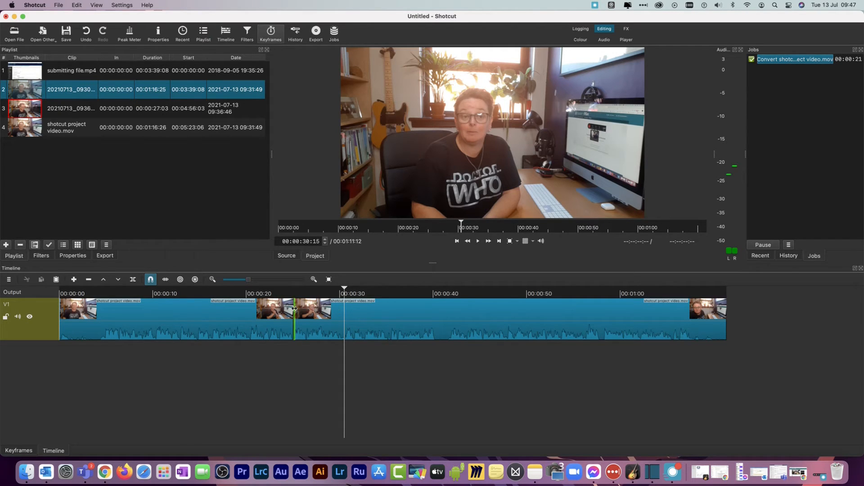
Play the timeline across the join at about 00:00:25, stopping at about 00:00:27, to check the cut
{"action": "left_click", "coordinate": [284, 290]}
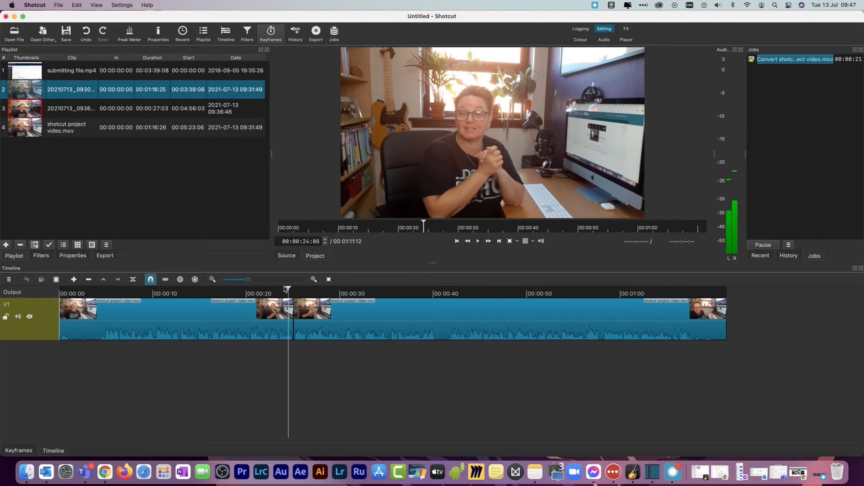
{"action": "left_click", "coordinate": [266, 289]}
{"action": "left_click", "coordinate": [479, 242]}
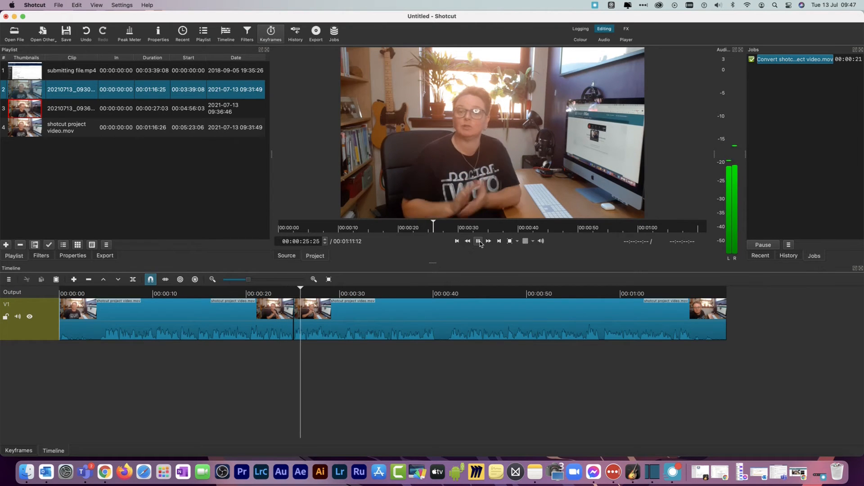
{"action": "left_click", "coordinate": [479, 241]}
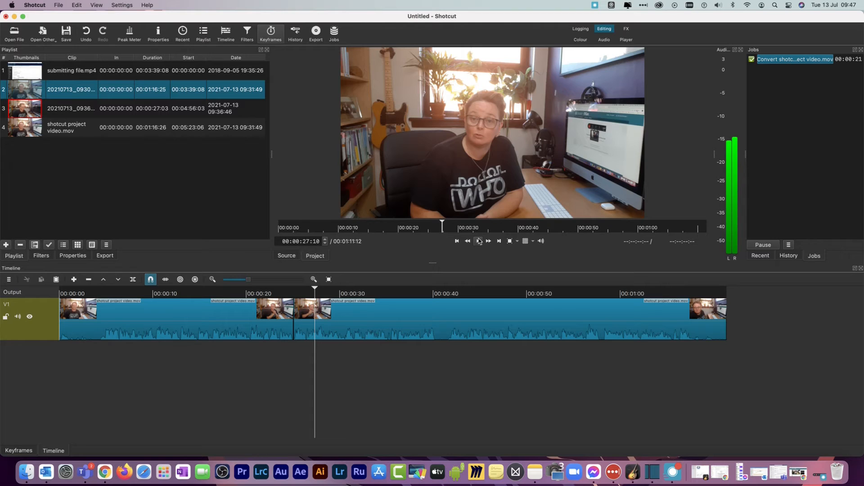
Add submitting file.mp4 to the end of the timeline and overlap it with the preceding clip from 00:01:08:25 to create a transition
{"action": "left_click", "coordinate": [33, 74]}
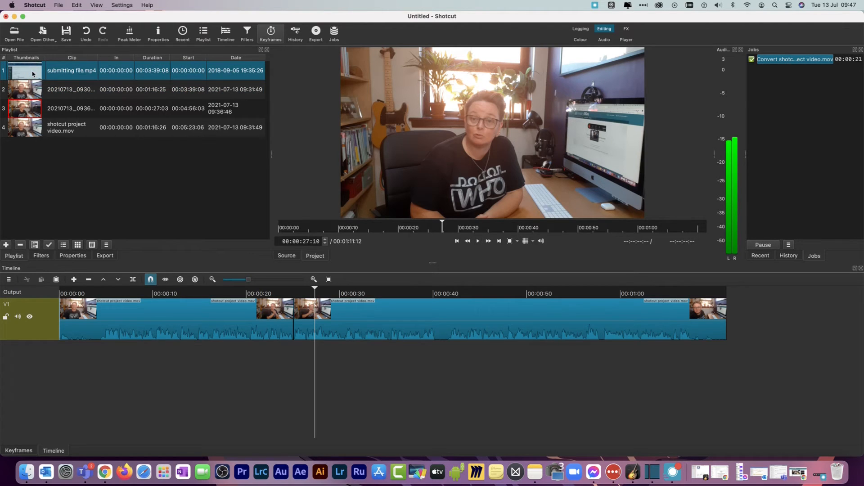
{"action": "left_click_drag", "start_coordinate": [33, 74], "coordinate": [731, 313]}
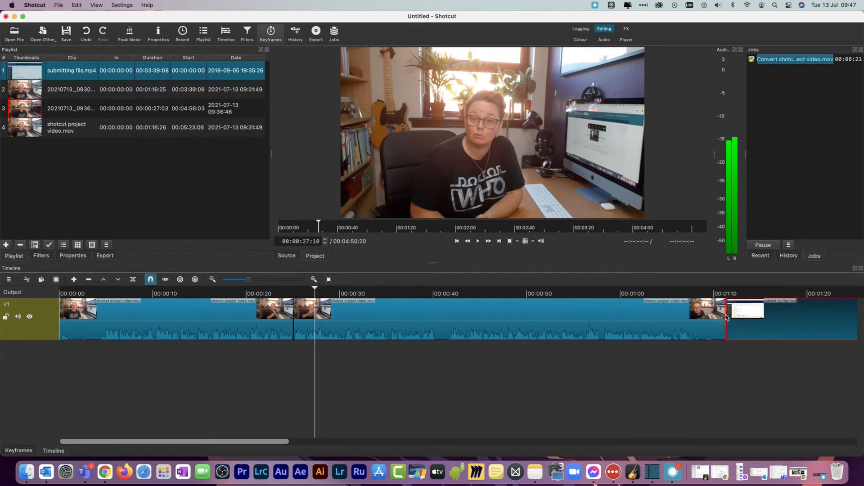
{"action": "left_click_drag", "start_coordinate": [315, 290], "coordinate": [656, 307]}
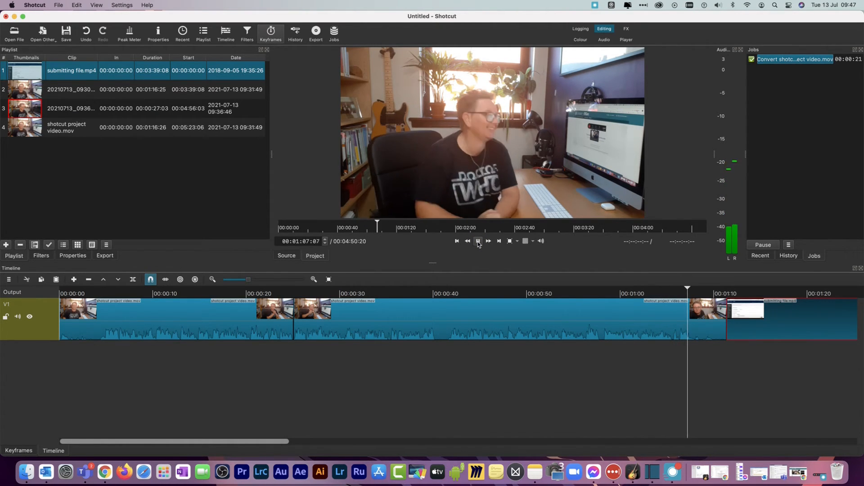
{"action": "left_click", "coordinate": [478, 242]}
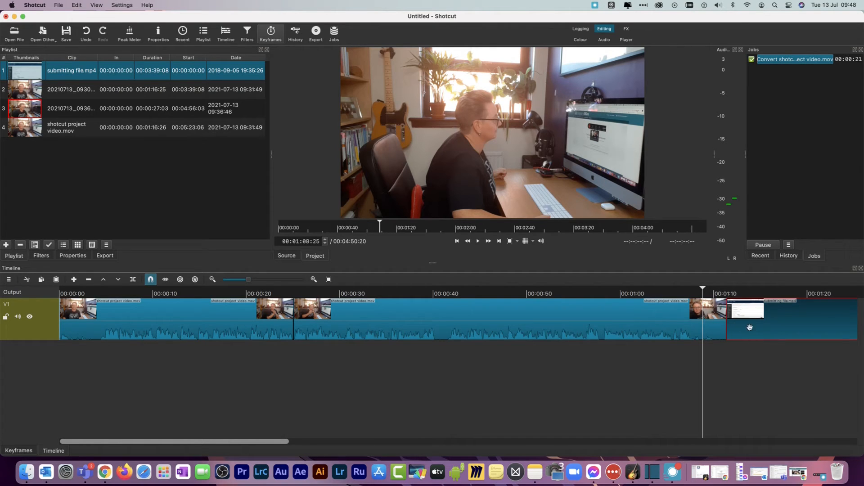
{"action": "left_click_drag", "start_coordinate": [754, 317], "coordinate": [729, 316]}
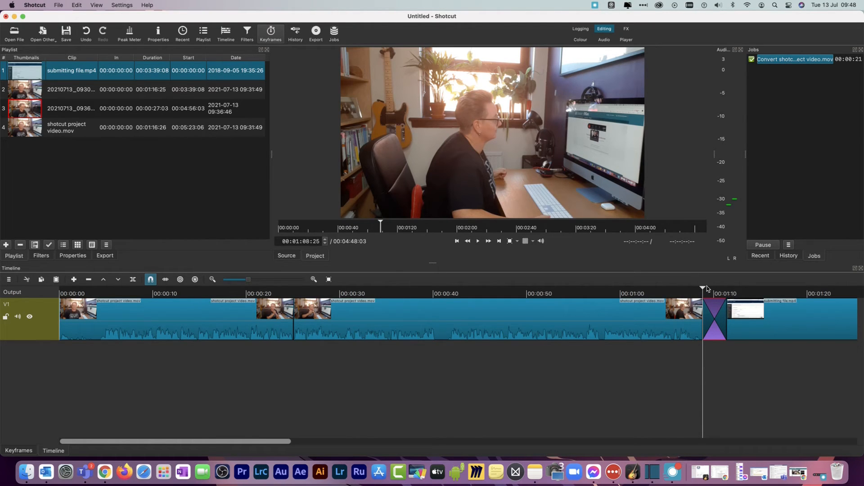
Preview the transition into submitting file.mp4 by playing from about 00:01:04 and scrubbing through the overlap
{"action": "left_click_drag", "start_coordinate": [703, 288], "coordinate": [662, 290]}
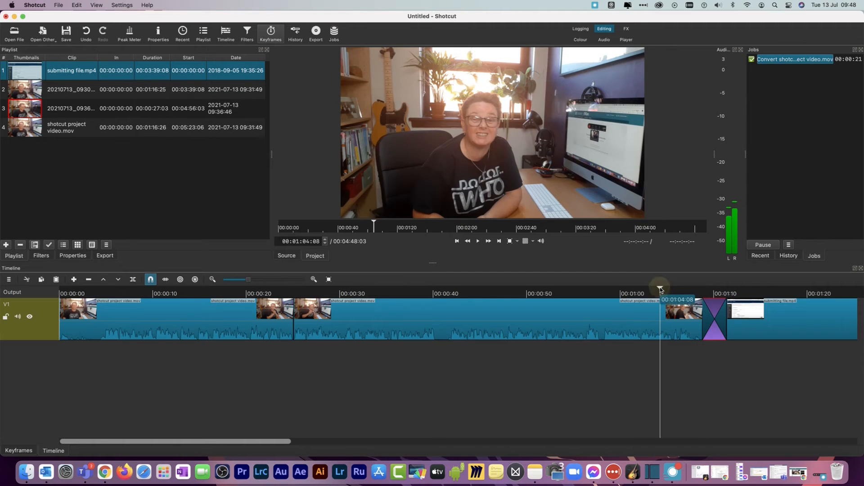
{"action": "left_click", "coordinate": [478, 242]}
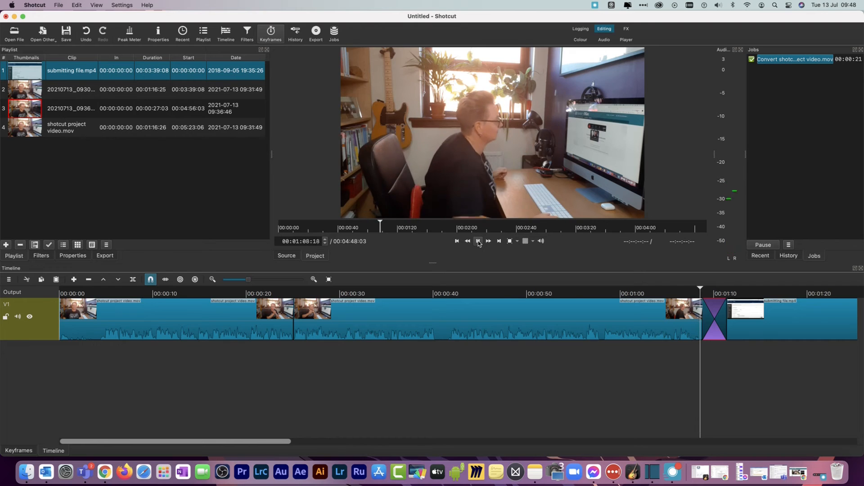
{"action": "left_click", "coordinate": [478, 241]}
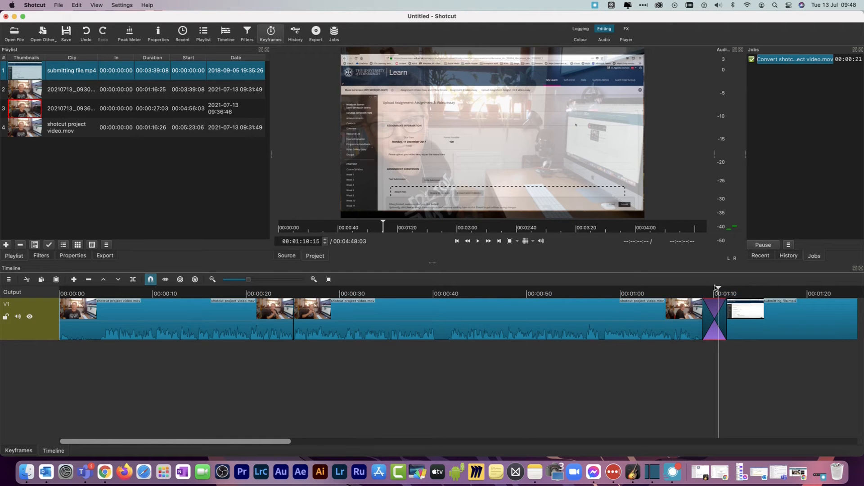
{"action": "mouse_move", "coordinate": [718, 288]}
{"action": "left_mouse_down"}
{"action": "mouse_move", "coordinate": [691, 290]}
{"action": "mouse_move", "coordinate": [729, 287]}
{"action": "mouse_move", "coordinate": [710, 288]}
{"action": "left_mouse_up"}
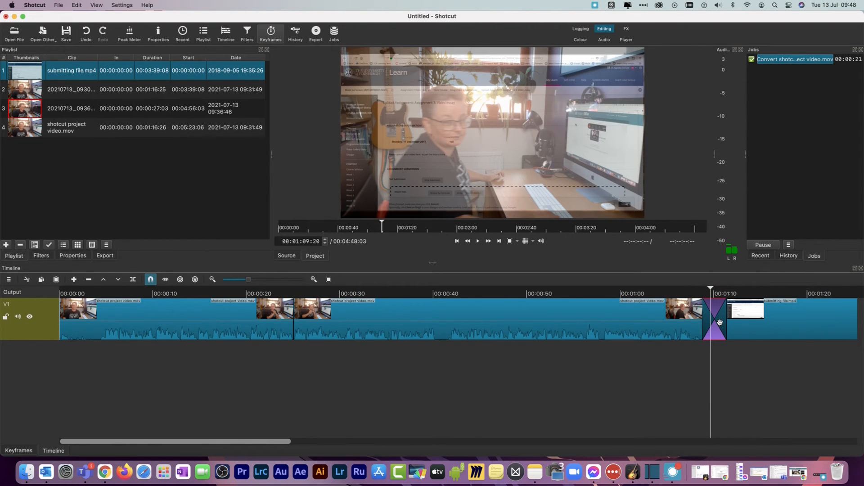
Open the properties of the transition before submitting file.mp4, set its video type to Cut, and briefly play the footage after it
{"action": "right_click", "coordinate": [720, 322]}
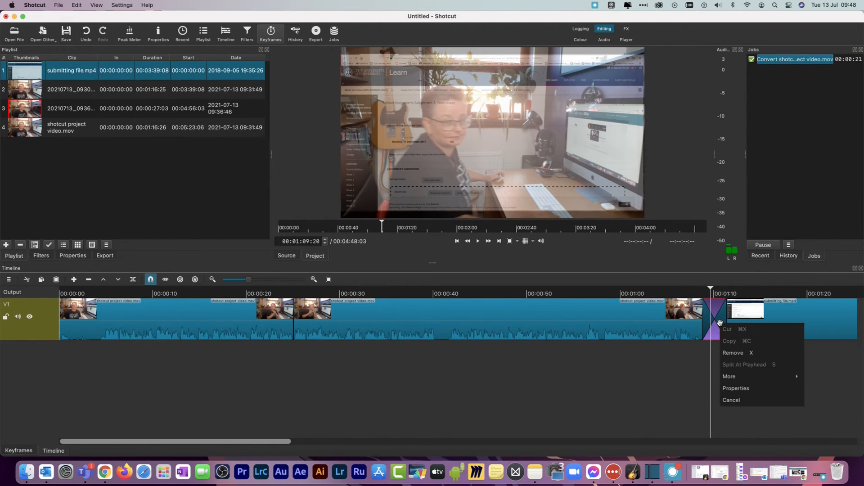
{"action": "left_click", "coordinate": [694, 374]}
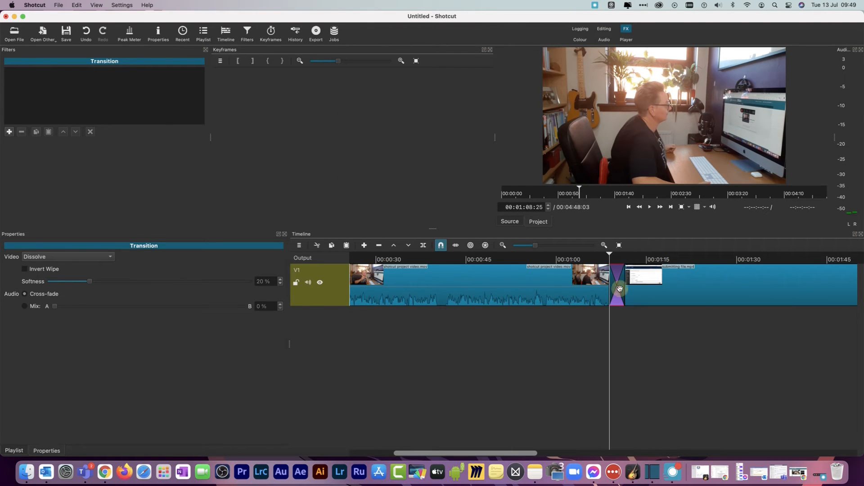
{"action": "right_click", "coordinate": [618, 292]}
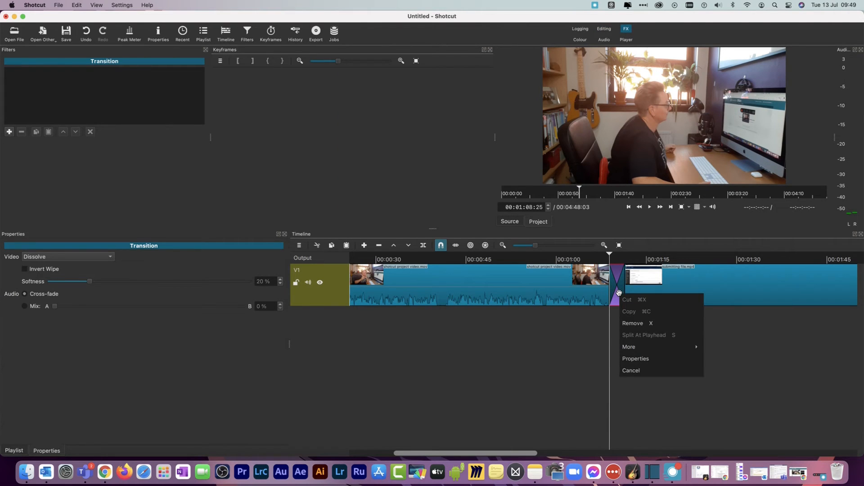
{"action": "left_click", "coordinate": [644, 360]}
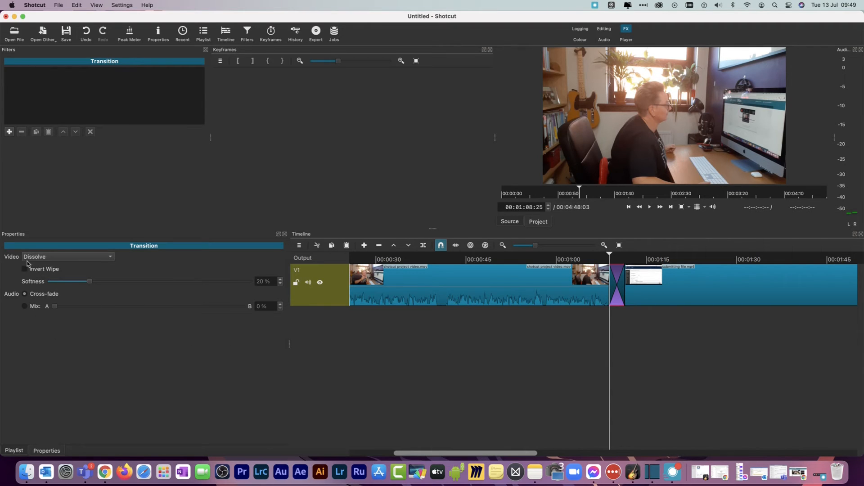
{"action": "left_click", "coordinate": [107, 257]}
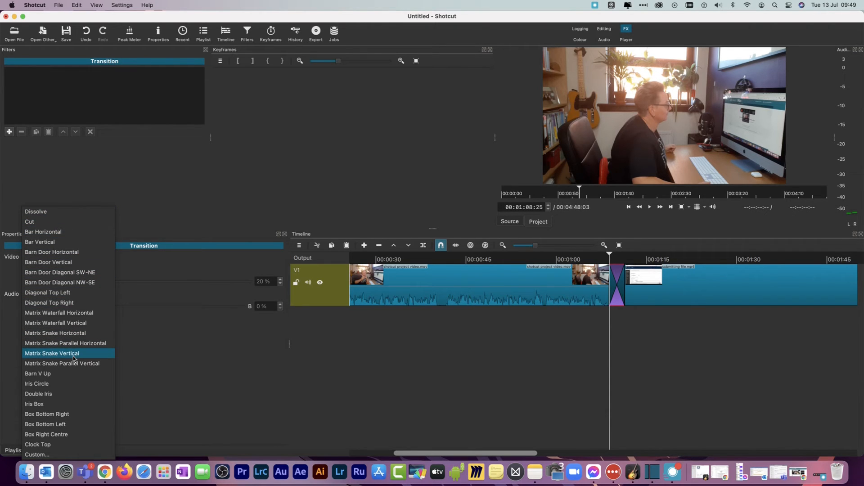
{"action": "left_click", "coordinate": [75, 455]}
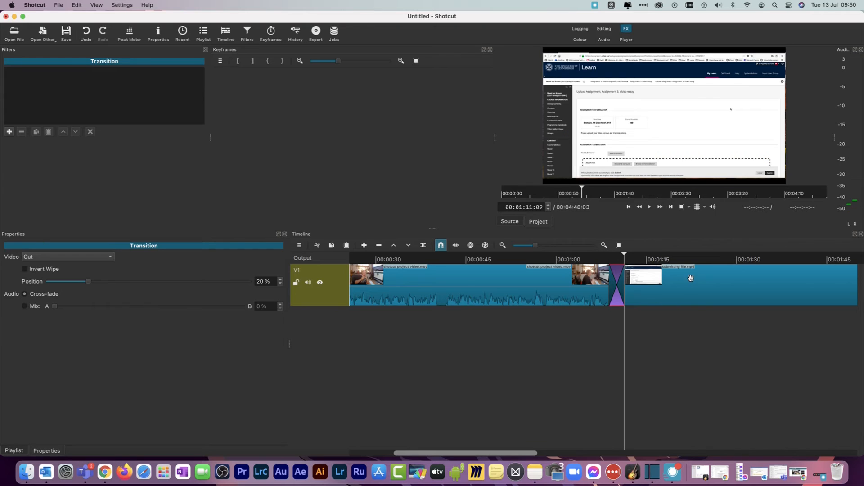
{"action": "left_click", "coordinate": [649, 207]}
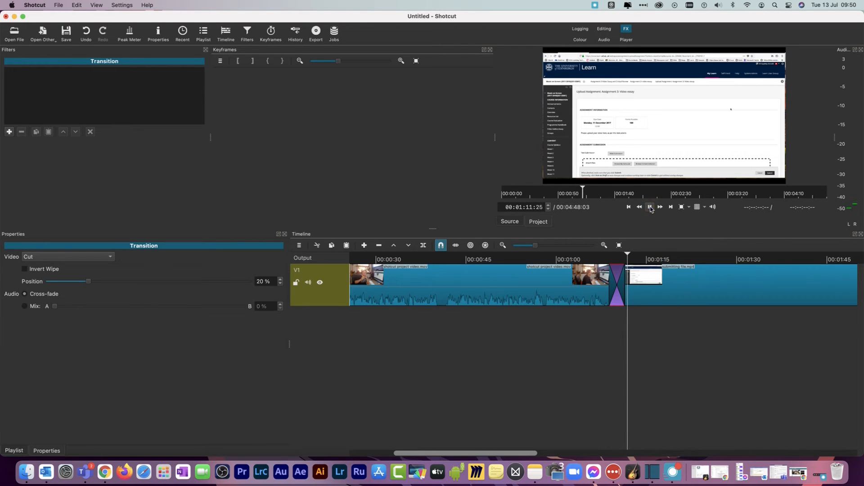
{"action": "left_click", "coordinate": [649, 207]}
In the Editing layout, append the second playlist clip (20210713_0930…) after submitting file.mp4, converting it to shotcut project video 1.mov
{"action": "left_click", "coordinate": [503, 245]}
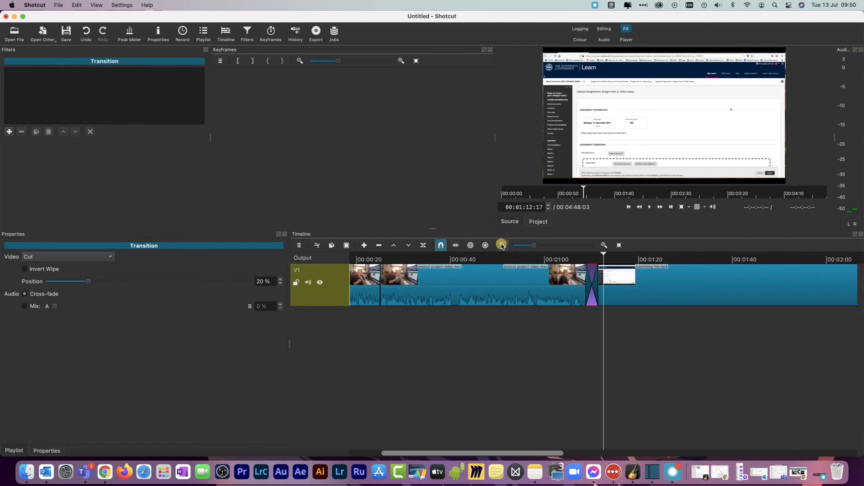
{"action": "left_click_drag", "start_coordinate": [753, 261], "coordinate": [633, 247]}
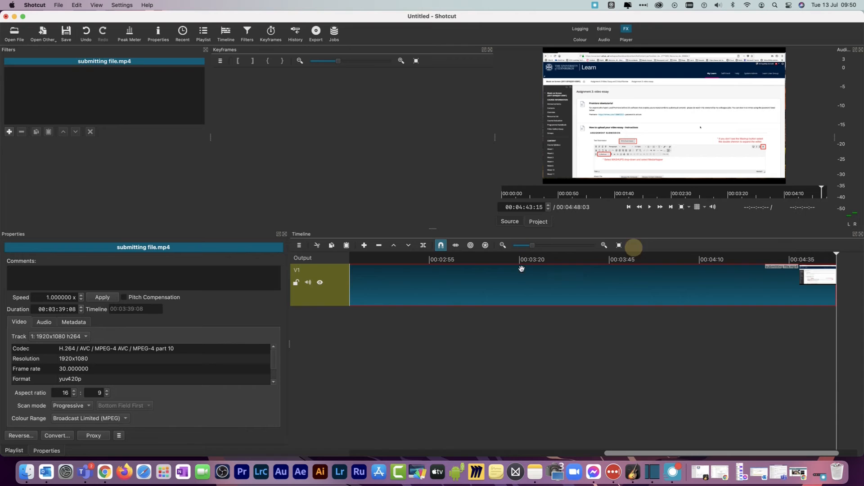
{"action": "left_click", "coordinate": [502, 245]}
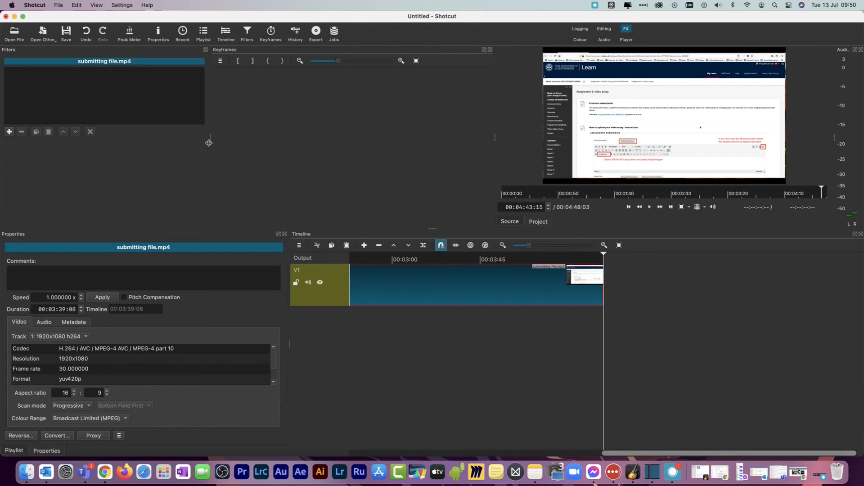
{"action": "left_click", "coordinate": [605, 29]}
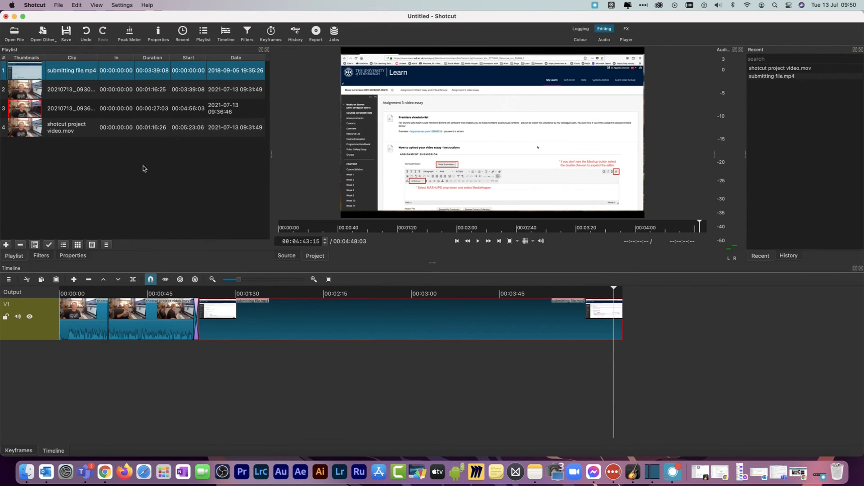
{"action": "left_click", "coordinate": [20, 95]}
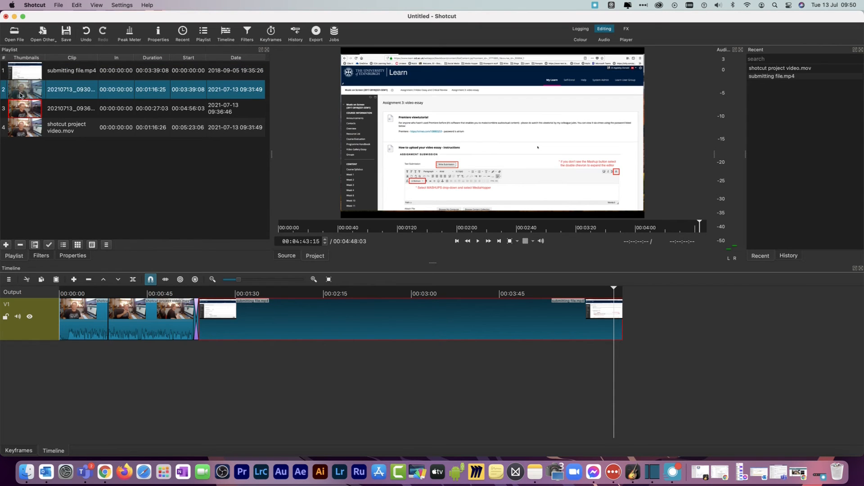
{"action": "left_click_drag", "start_coordinate": [20, 85], "coordinate": [626, 326]}
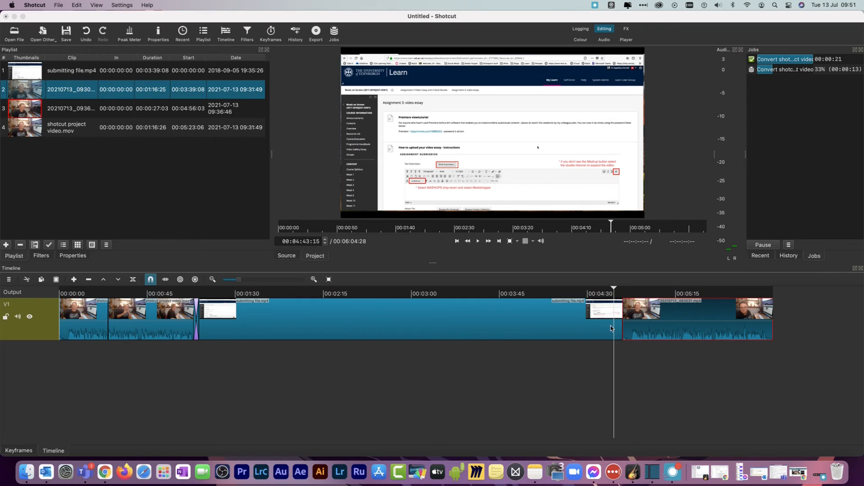
Play across the join between submitting file.mp4 and the appended clip to find where the talking starts
{"action": "left_click", "coordinate": [478, 242]}
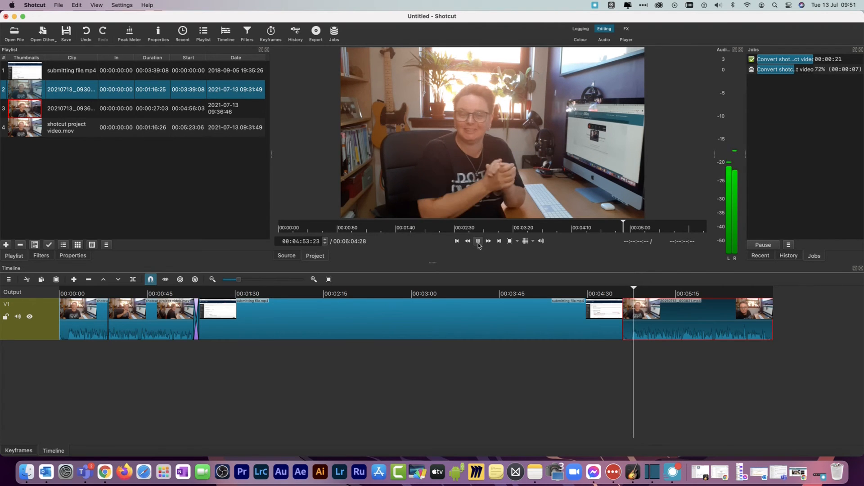
{"action": "left_click", "coordinate": [478, 242]}
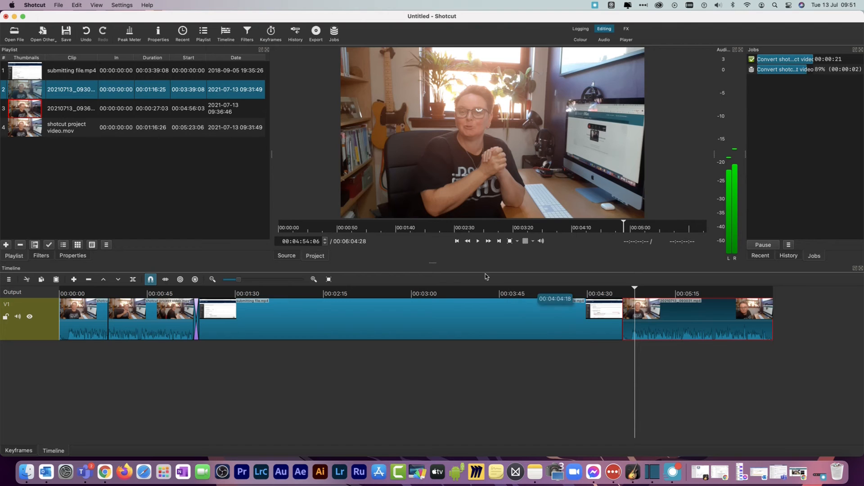
{"action": "left_click", "coordinate": [313, 280]}
{"action": "left_click", "coordinate": [314, 279]}
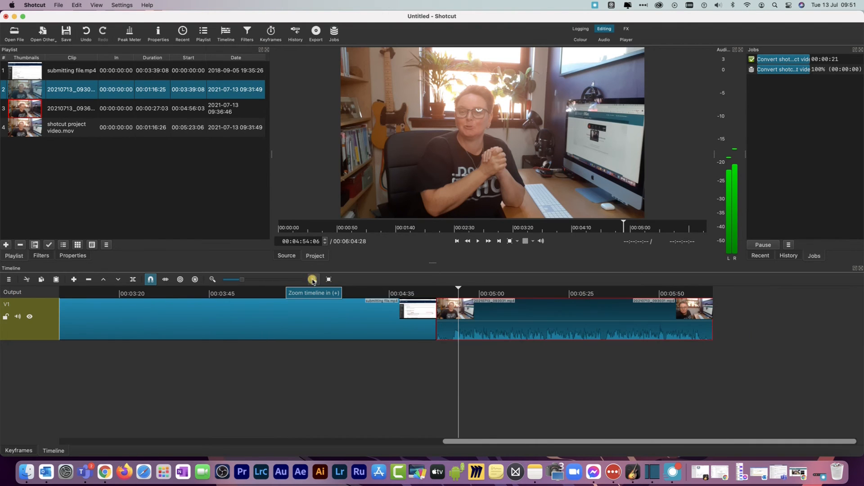
{"action": "left_click", "coordinate": [313, 279]}
{"action": "left_click", "coordinate": [313, 280]}
{"action": "left_click", "coordinate": [313, 280]}
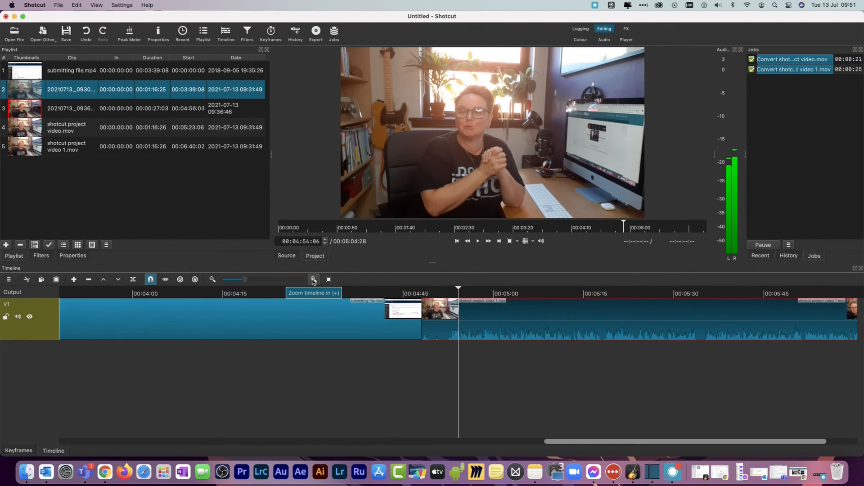
{"action": "left_click", "coordinate": [314, 279]}
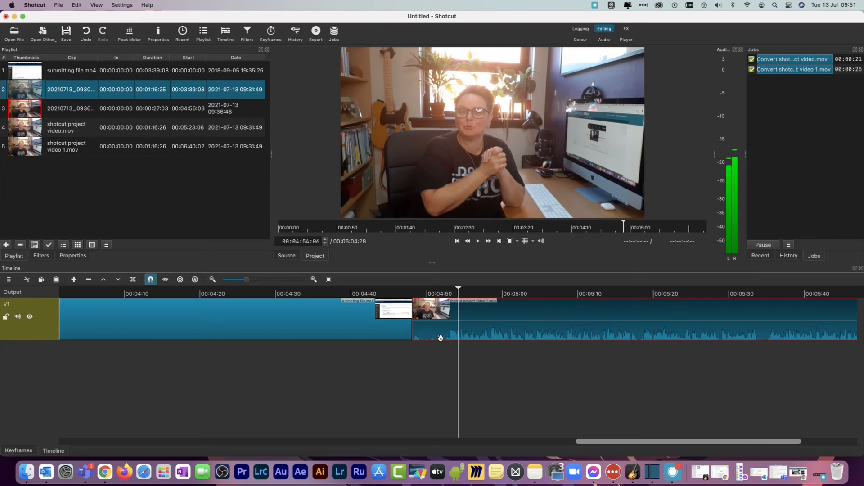
{"action": "left_click", "coordinate": [424, 292]}
{"action": "left_click", "coordinate": [478, 242]}
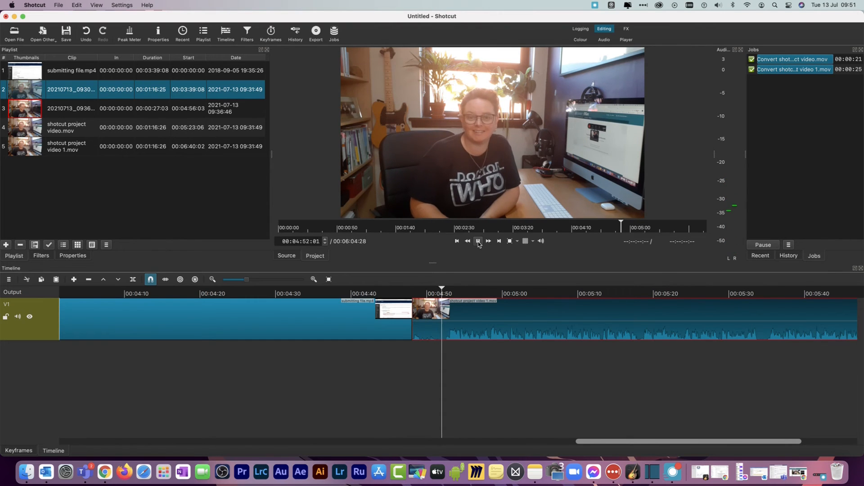
{"action": "key", "text": "space"}
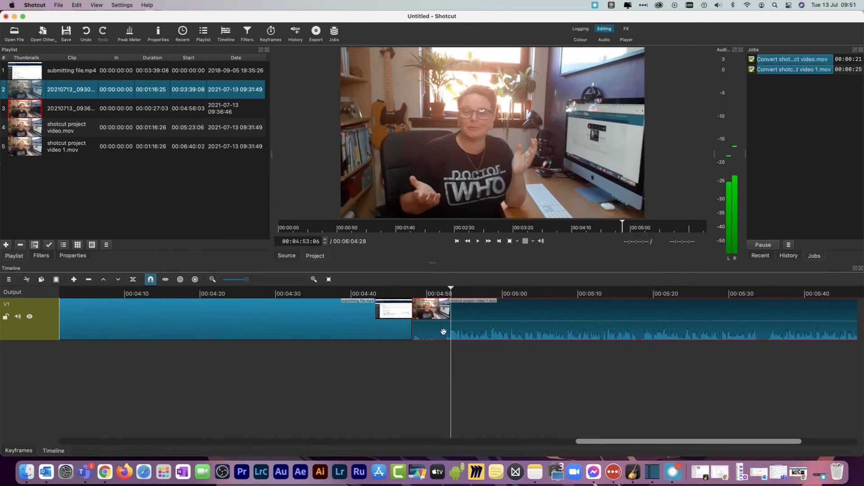
Split shotcut project video 1.mov at 00:04:52:00, remove its opening piece while closing the gap, and preview the join from 00:04:46:26
{"action": "left_click", "coordinate": [445, 290]}
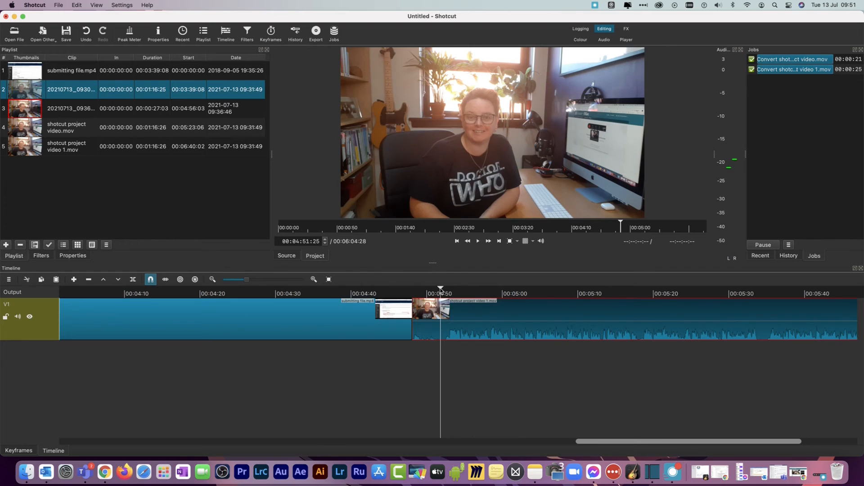
{"action": "left_click", "coordinate": [442, 290]}
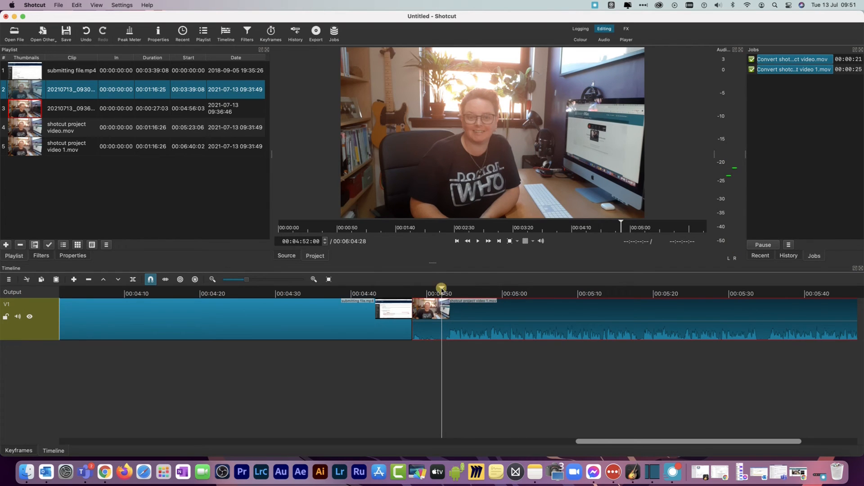
{"action": "left_click", "coordinate": [134, 281]}
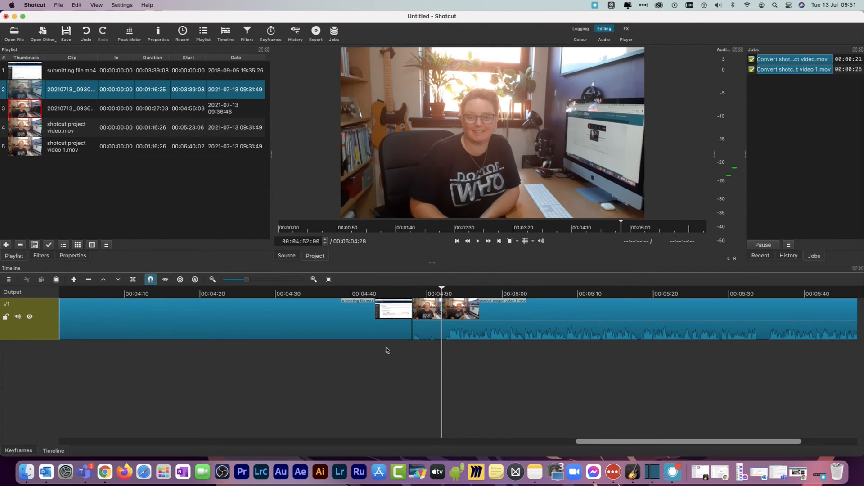
{"action": "left_click", "coordinate": [425, 333]}
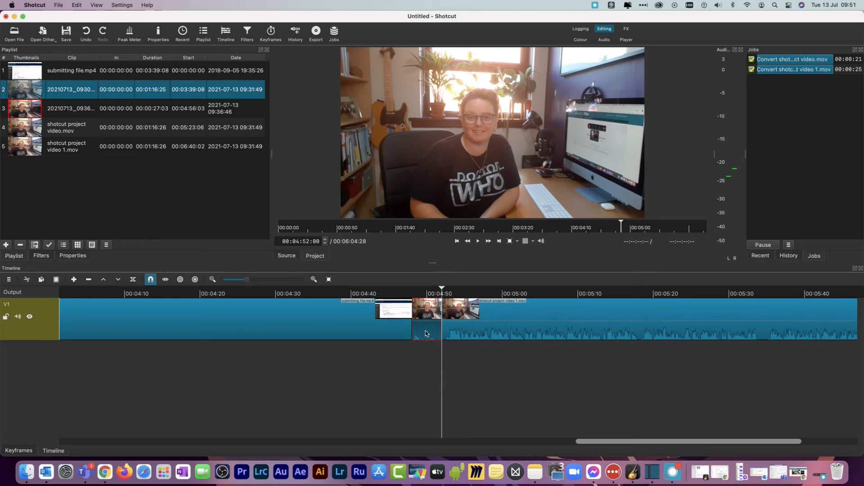
{"action": "right_click", "coordinate": [426, 333]}
{"action": "left_click", "coordinate": [449, 358]}
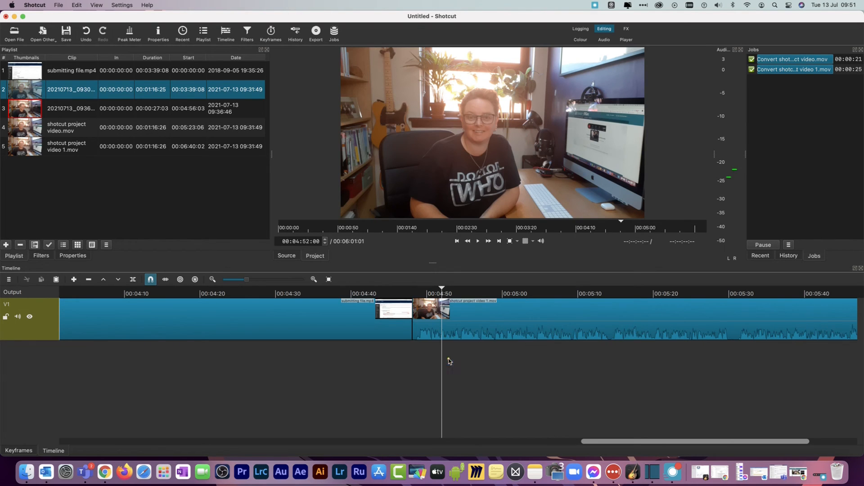
{"action": "left_click", "coordinate": [401, 291]}
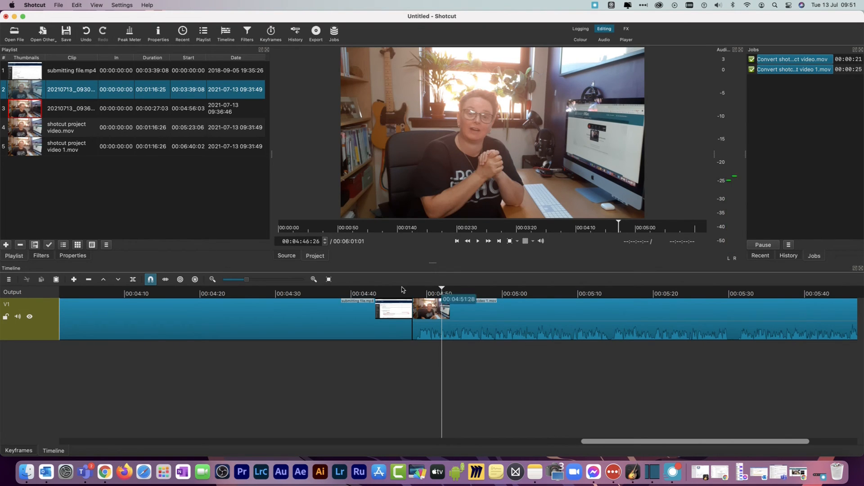
{"action": "left_click", "coordinate": [478, 241]}
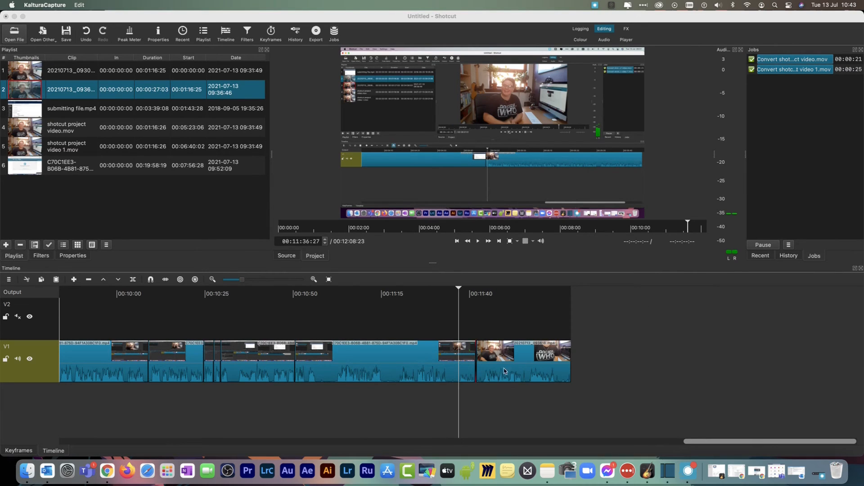
Open the video export settings for the timeline and choose the YouTube preset
{"action": "left_click", "coordinate": [96, 25]}
{"action": "left_click", "coordinate": [59, 5]}
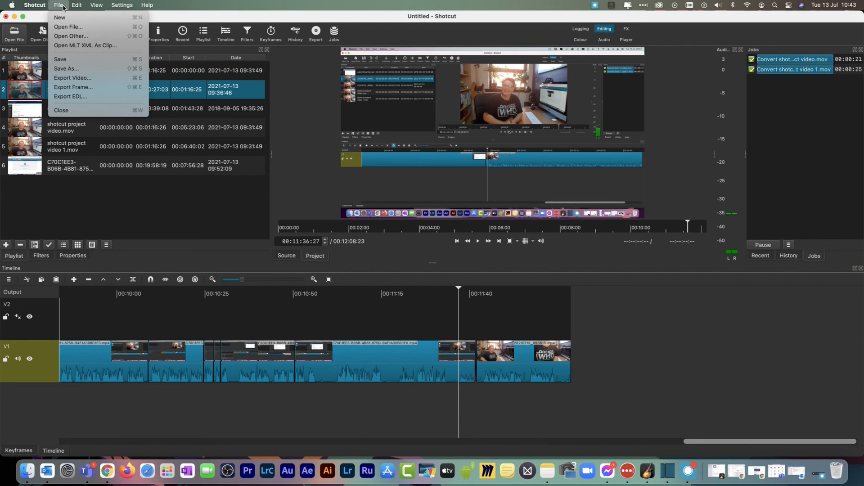
{"action": "left_click", "coordinate": [78, 78]}
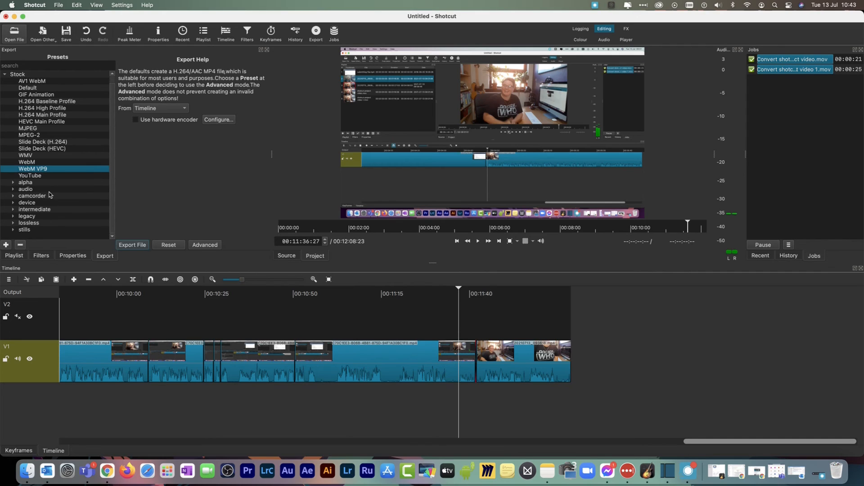
{"action": "left_click", "coordinate": [26, 176]}
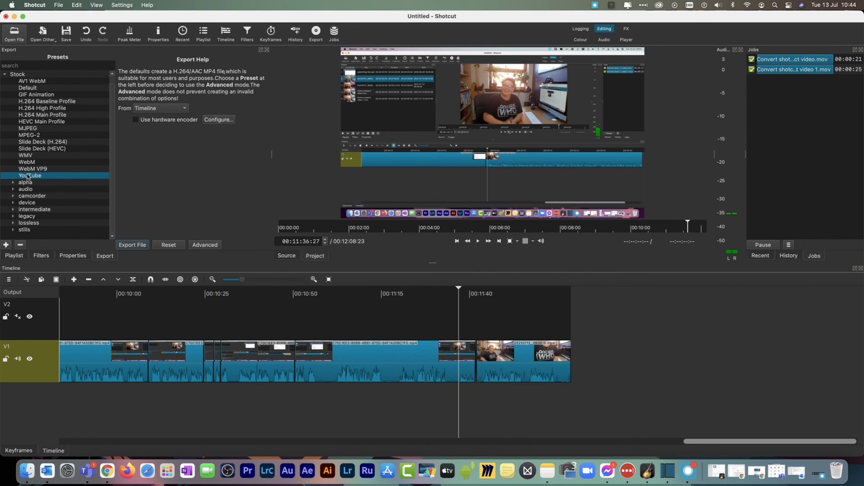
Start the file export and browse to the Shotcut folder inside ECA Work, under Video Stuff and Video Files on the Videography drive
{"action": "left_click", "coordinate": [131, 245]}
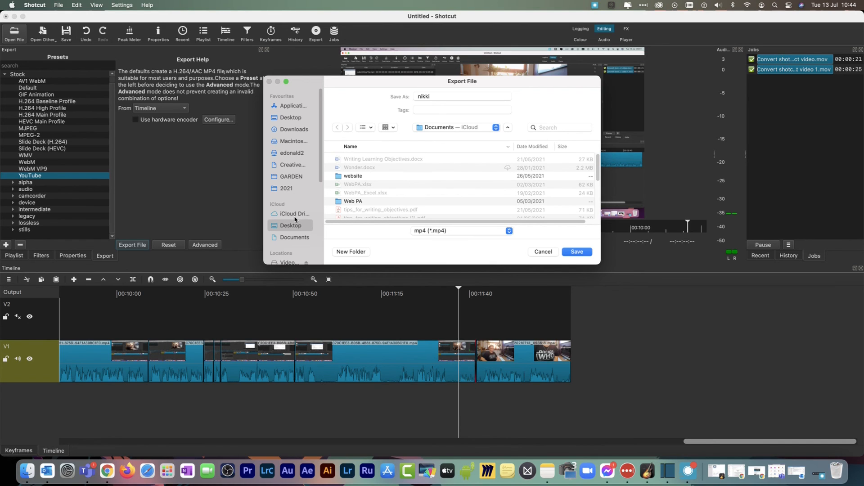
{"action": "scroll", "coordinate": [295, 221], "scroll_direction": "down", "scroll_amount": 3}
{"action": "left_click", "coordinate": [291, 230]}
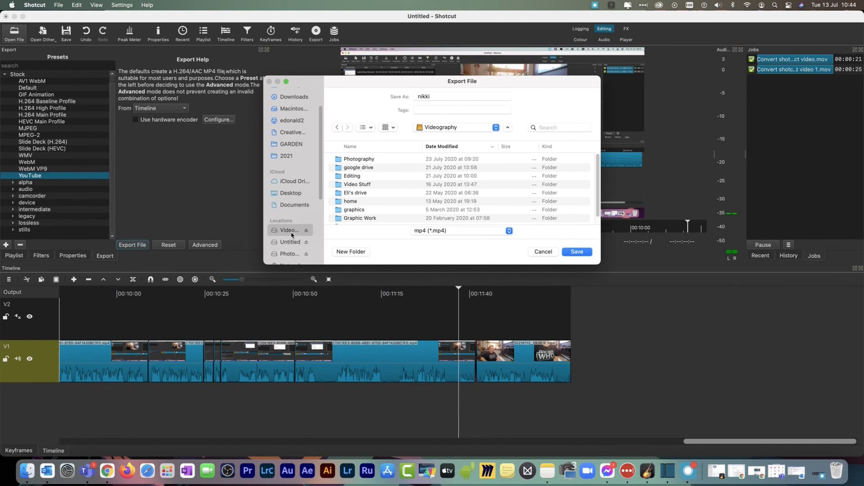
{"action": "double_click", "coordinate": [357, 185]}
{"action": "double_click", "coordinate": [352, 161]}
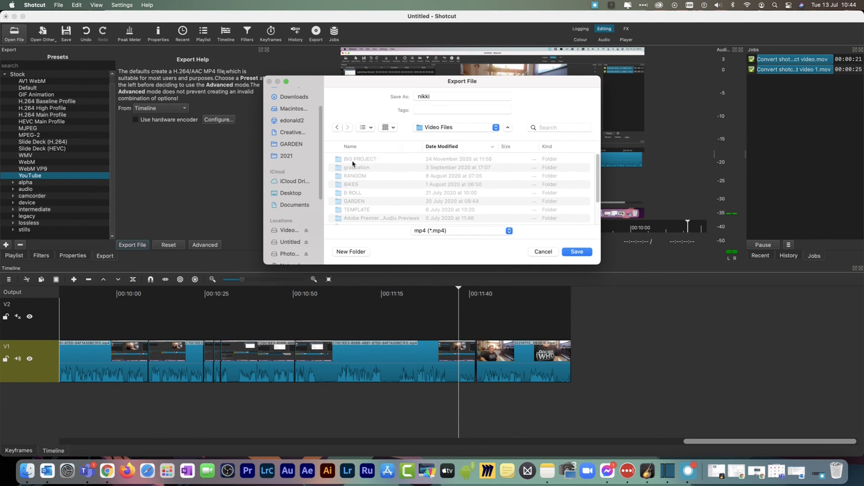
{"action": "scroll", "coordinate": [359, 209], "scroll_direction": "down", "scroll_amount": 5}
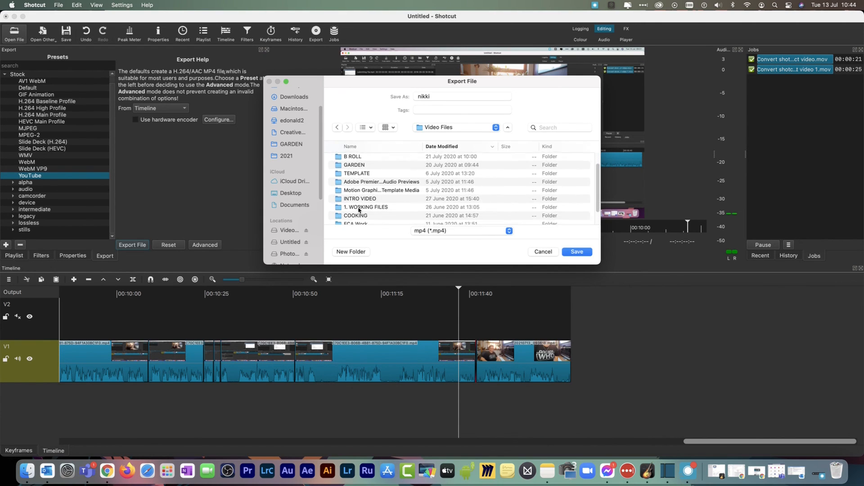
{"action": "double_click", "coordinate": [356, 189]}
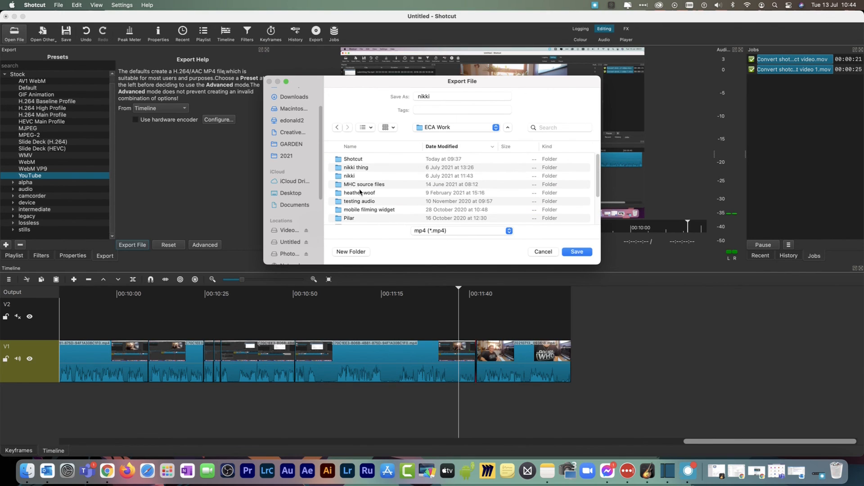
{"action": "double_click", "coordinate": [353, 161]}
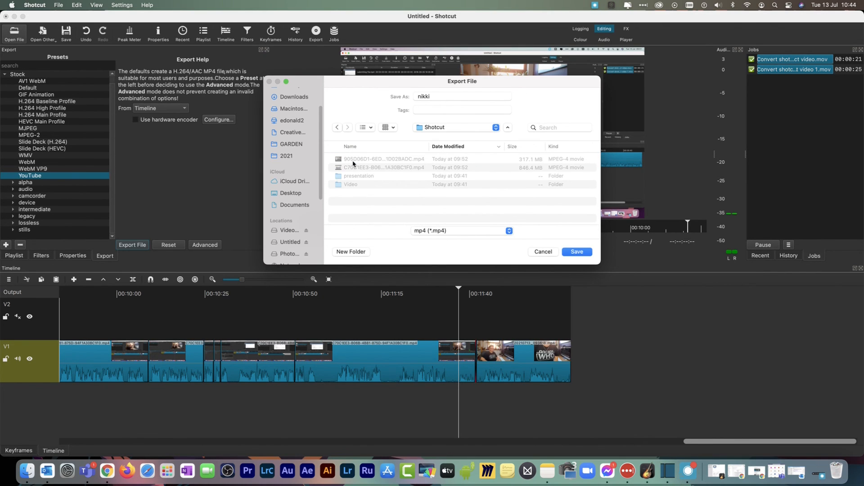
Name the export file Finished Video and save it as an mp4
{"action": "left_click", "coordinate": [453, 96]}
{"action": "type", "text": "`fin"}
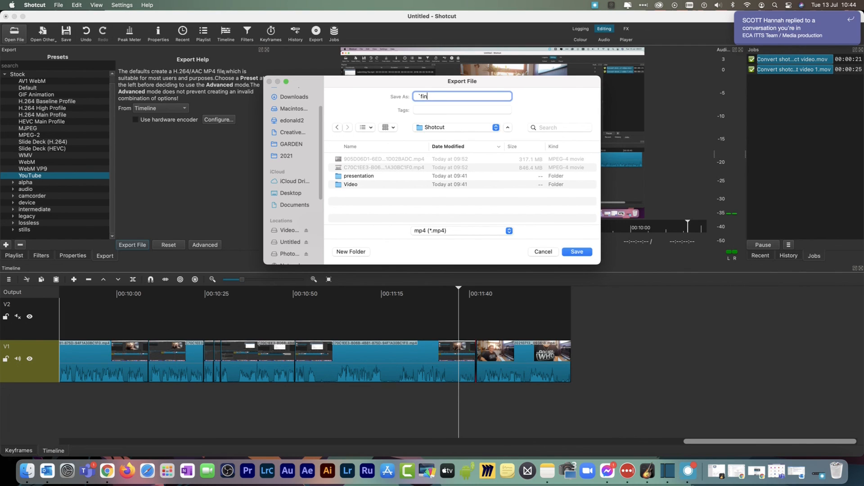
{"action": "key", "text": "BackSpace"}
{"action": "type", "text": "Finished Video"}
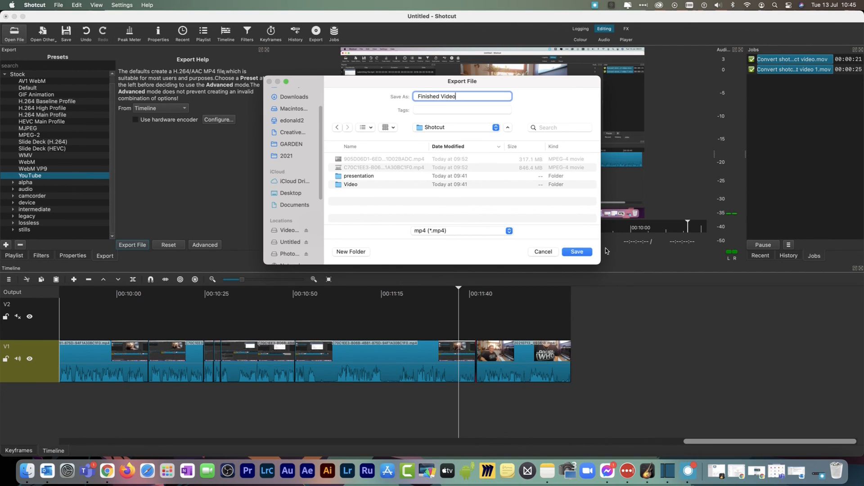
{"action": "left_click", "coordinate": [586, 252]}
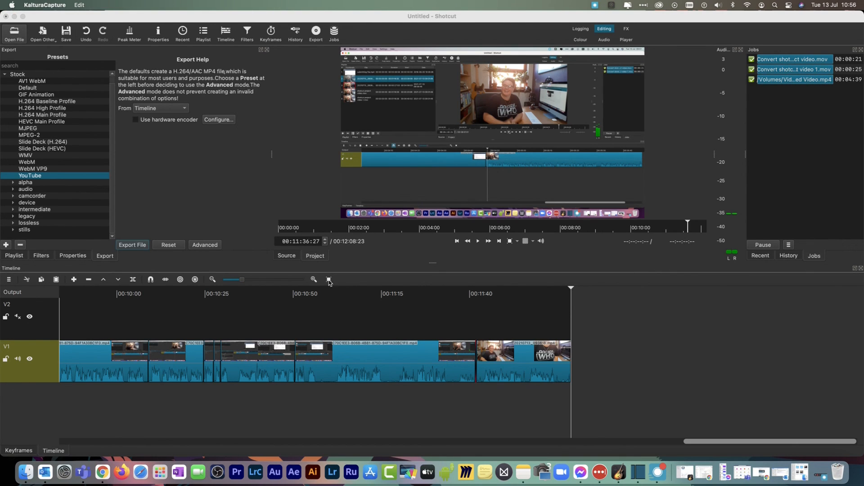
Switch to Finder, open Finished Video.mp4 in QuickTime Player, play its first seconds, and close it
{"action": "left_click", "coordinate": [26, 471]}
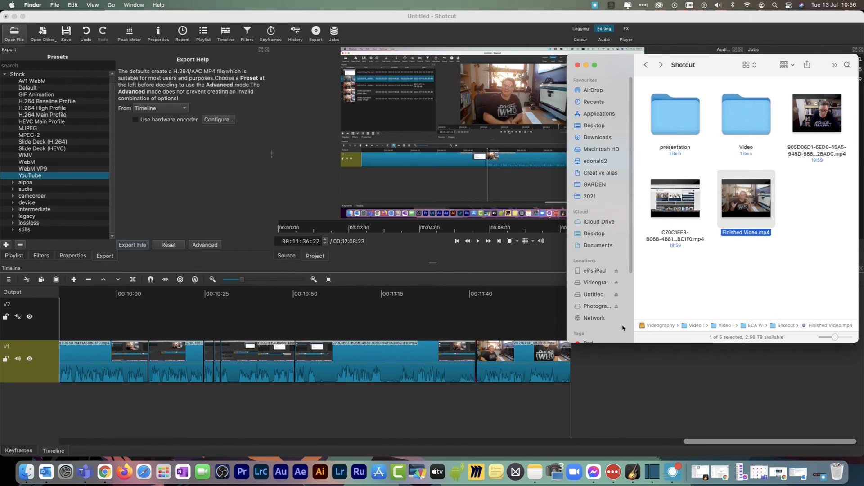
{"action": "double_click", "coordinate": [757, 194]}
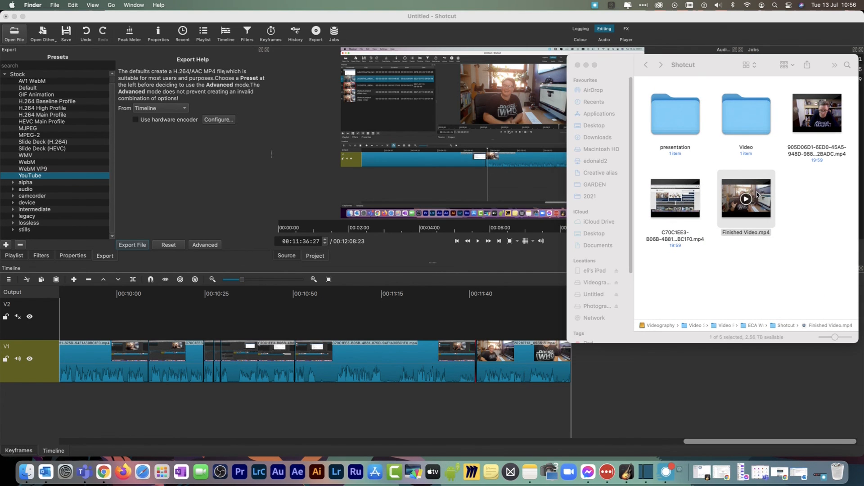
{"action": "key", "text": "space"}
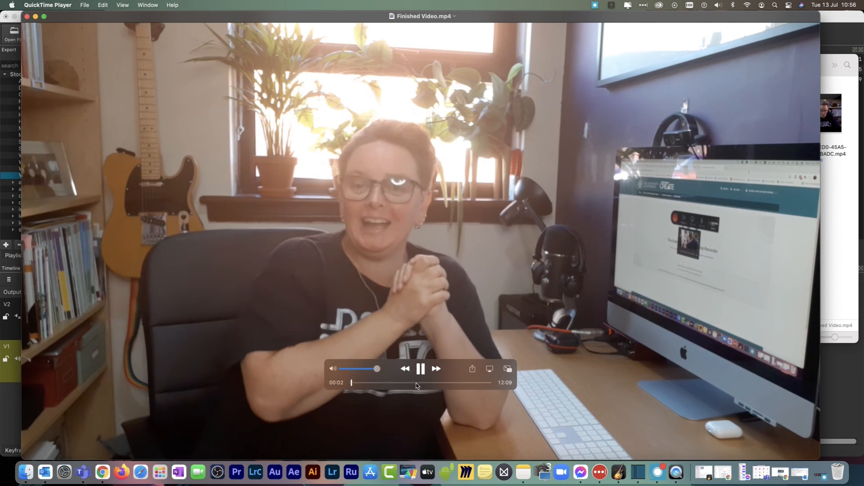
{"action": "key", "text": "space"}
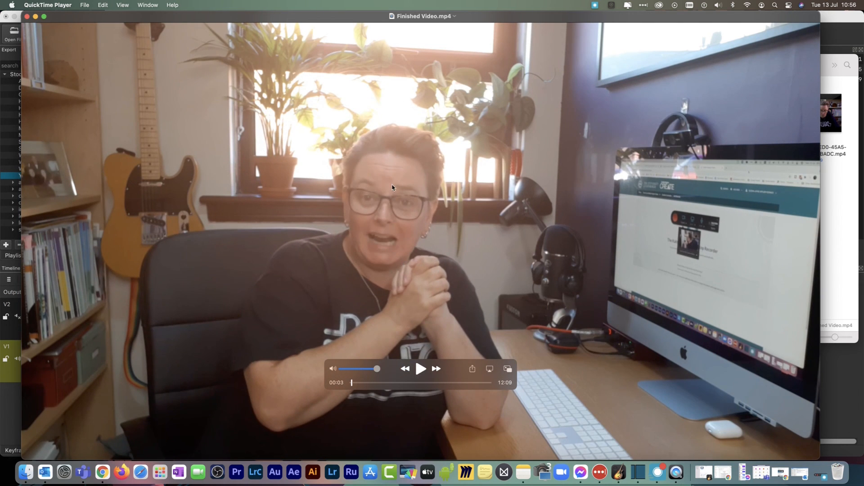
{"action": "left_click", "coordinate": [28, 17]}
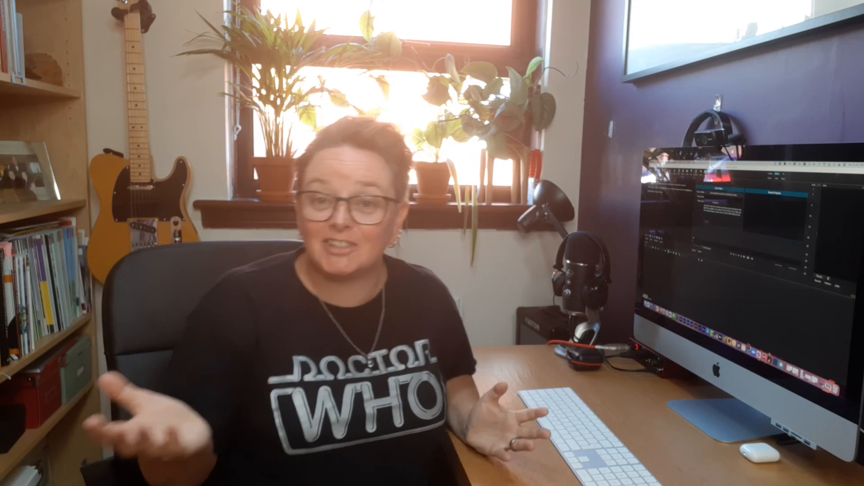